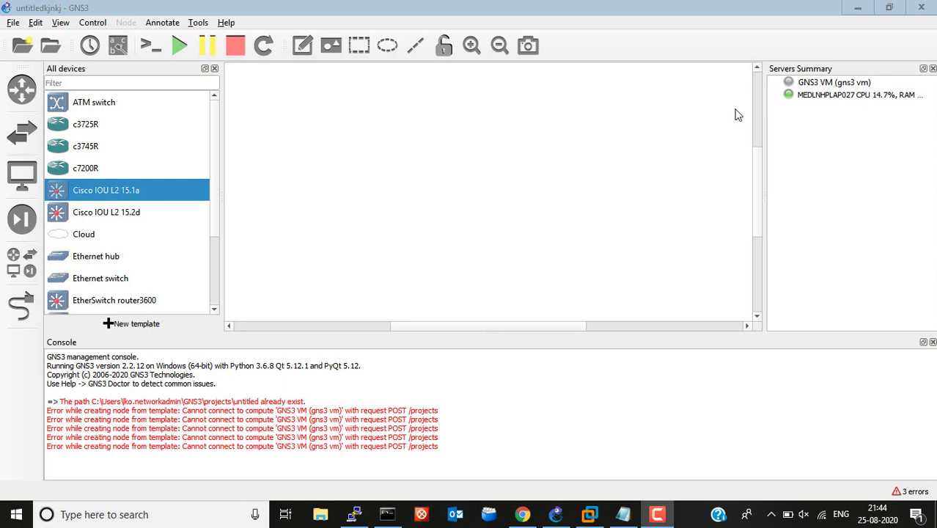
- Switch to Notepad and read through the noted GNS3 VM connection error and its troubleshooting steps, highlighting the key phrases
{"action": "left_click", "coordinate": [622, 514]}
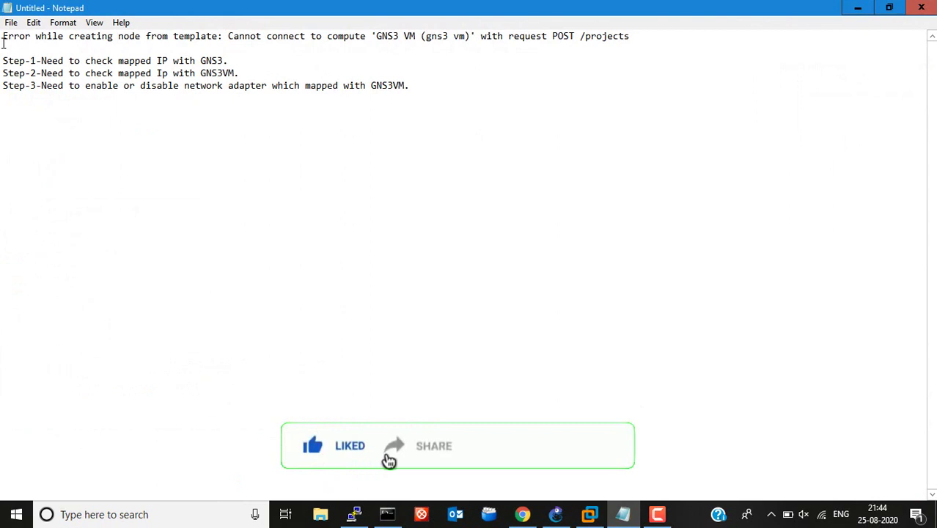
{"action": "left_click_drag", "start_coordinate": [3, 36], "coordinate": [628, 36]}
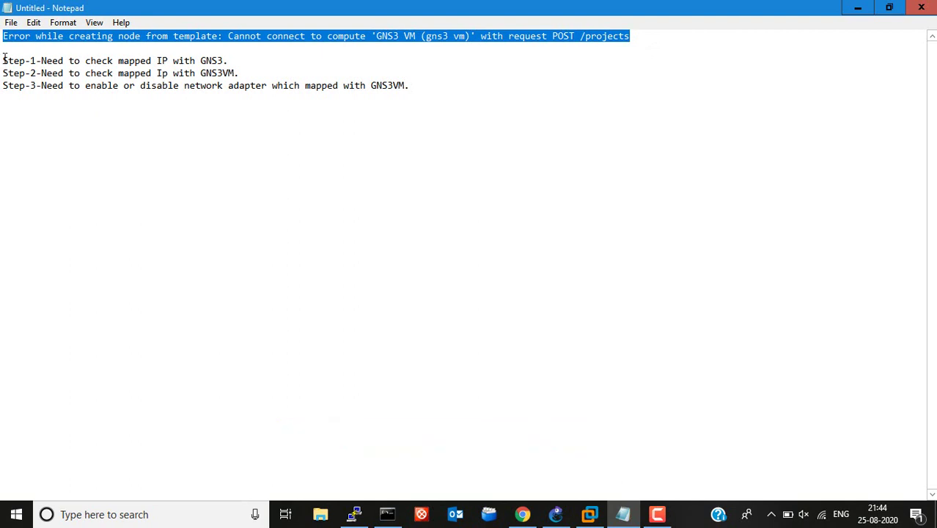
{"action": "left_click_drag", "start_coordinate": [3, 60], "coordinate": [420, 125]}
{"action": "left_click", "coordinate": [420, 125]}
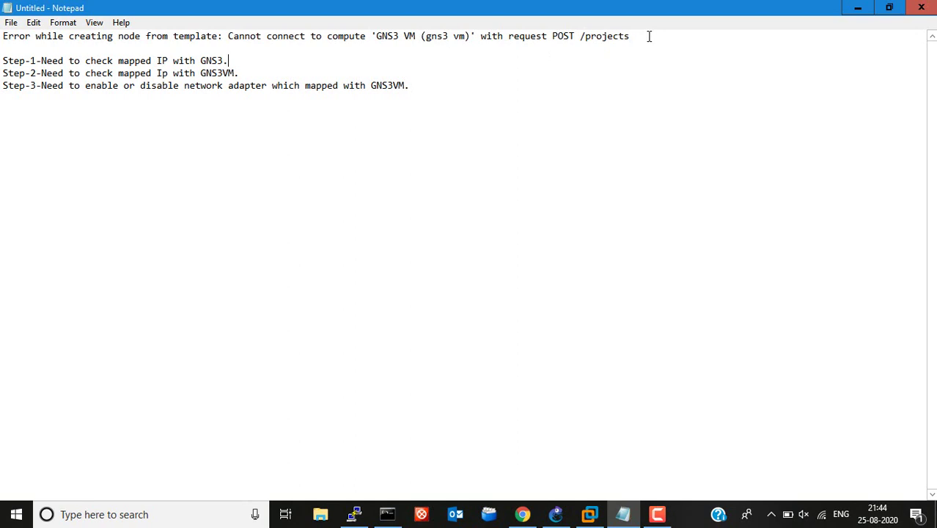
{"action": "left_click_drag", "start_coordinate": [655, 41], "coordinate": [8, 33]}
{"action": "left_click", "coordinate": [306, 55]}
{"action": "left_click_drag", "start_coordinate": [42, 60], "coordinate": [111, 60]}
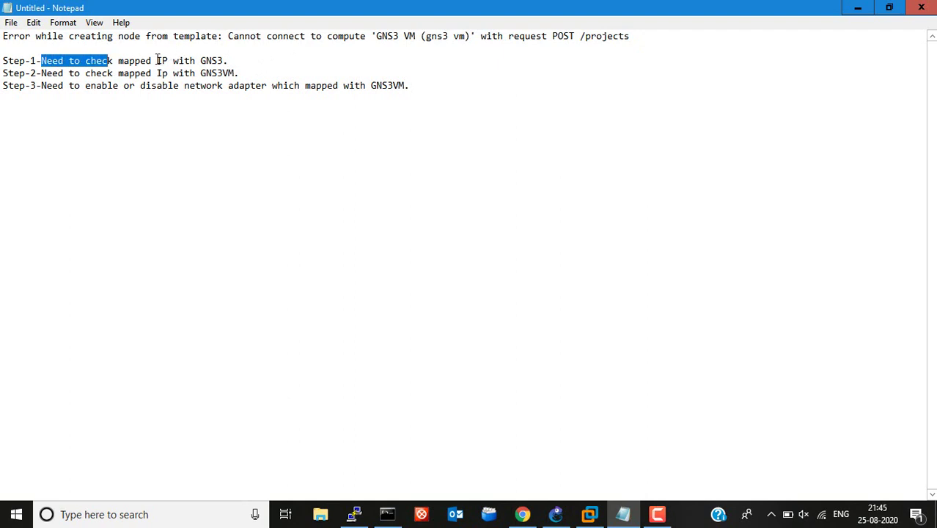
{"action": "left_click", "coordinate": [245, 65]}
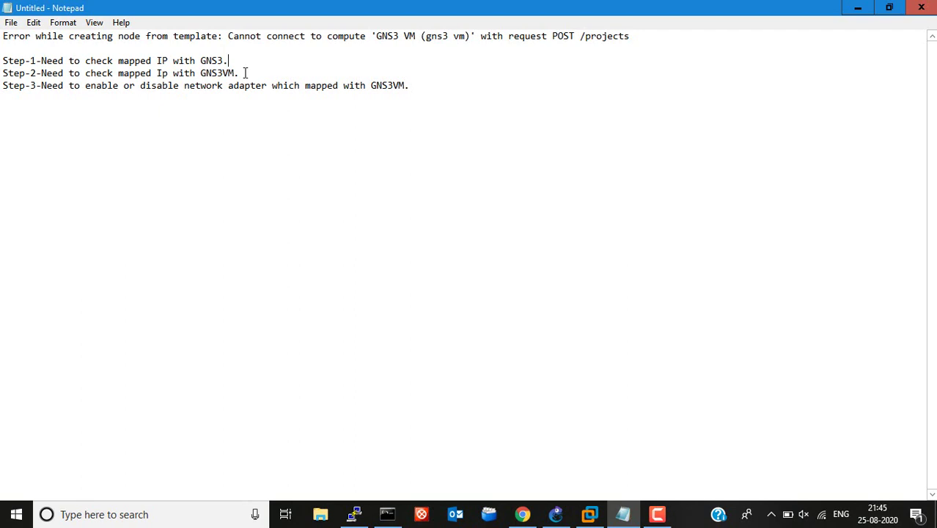
{"action": "left_click_drag", "start_coordinate": [242, 74], "coordinate": [186, 74]}
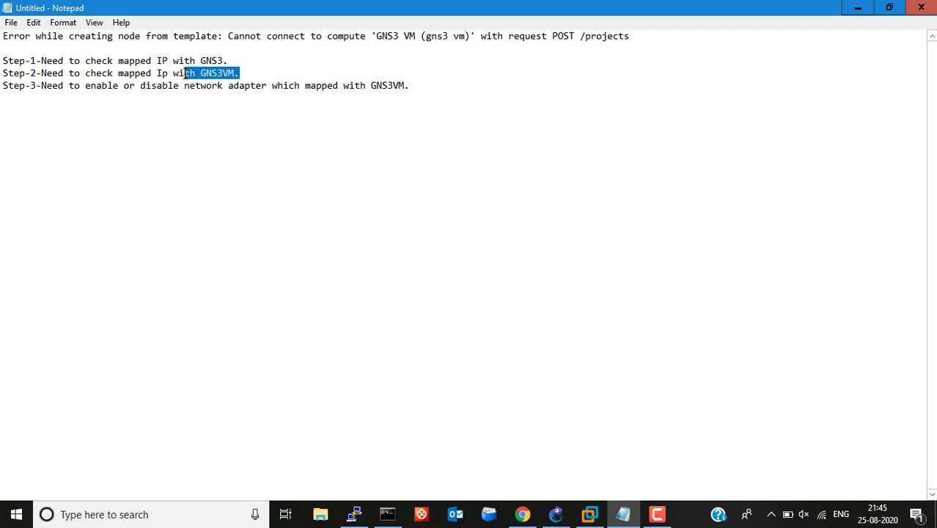
{"action": "left_click", "coordinate": [113, 116]}
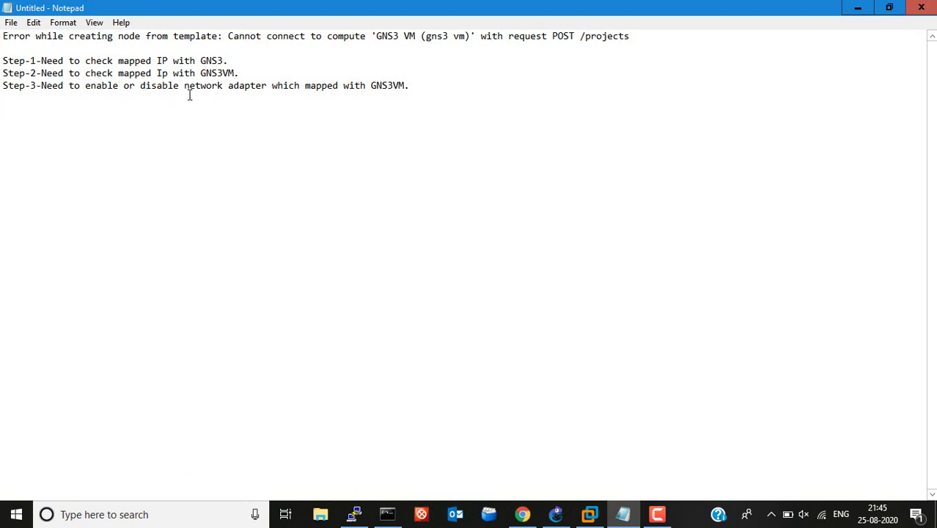
{"action": "left_click_drag", "start_coordinate": [184, 86], "coordinate": [290, 98]}
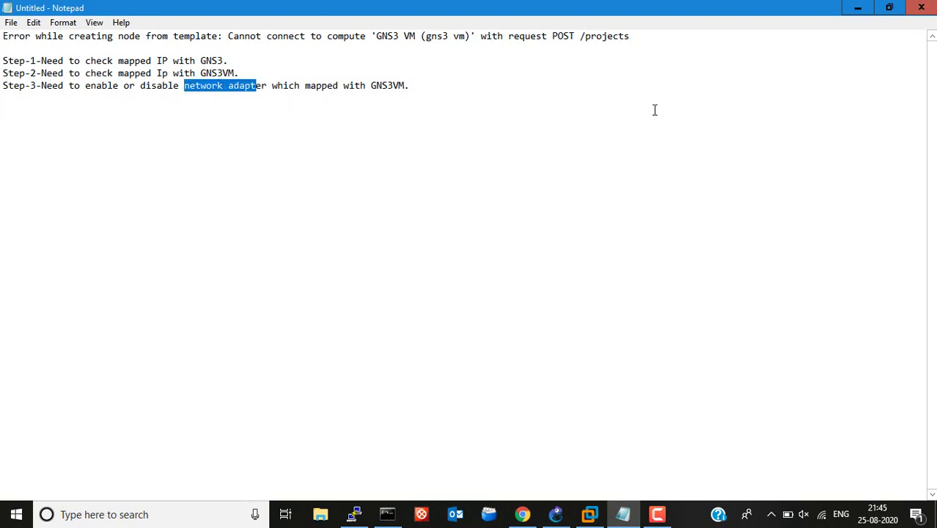
{"action": "left_click", "coordinate": [857, 9]}
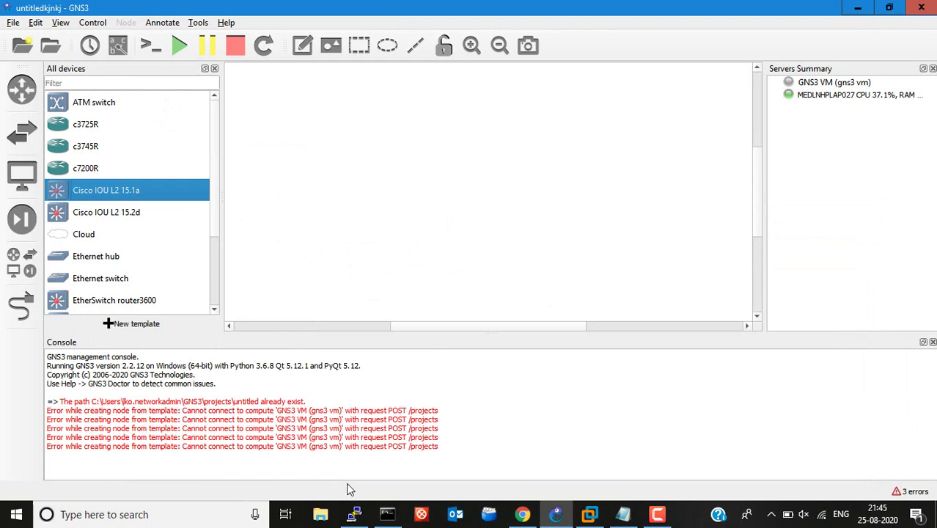
- Highlight the last node creation error in the GNS3 console, and review the Server and GNS3 VM preferences, including the available VM names
{"action": "left_click_drag", "start_coordinate": [446, 448], "coordinate": [38, 445]}
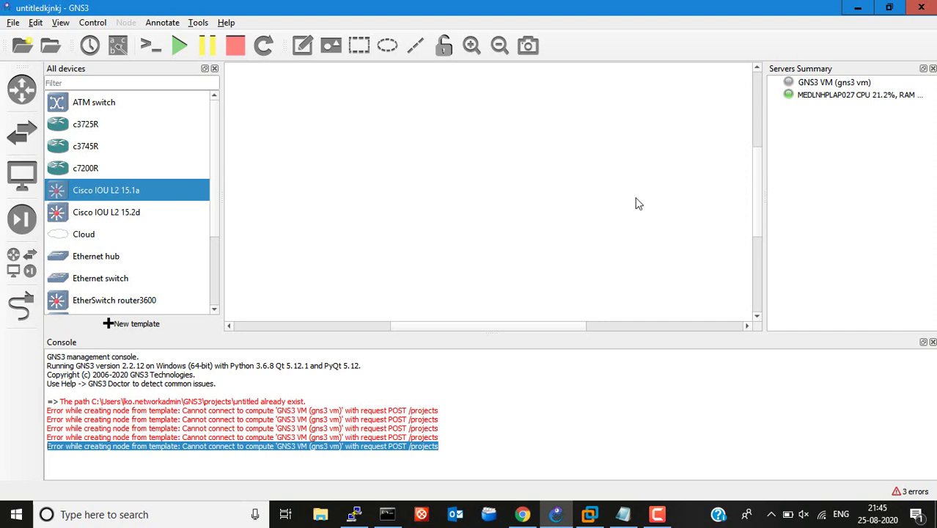
{"action": "left_click", "coordinate": [35, 23]}
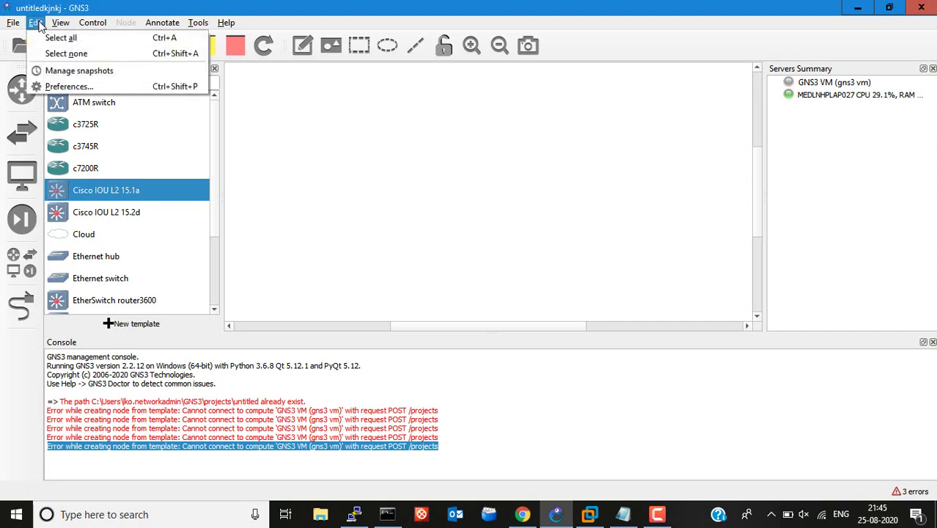
{"action": "left_click", "coordinate": [66, 83]}
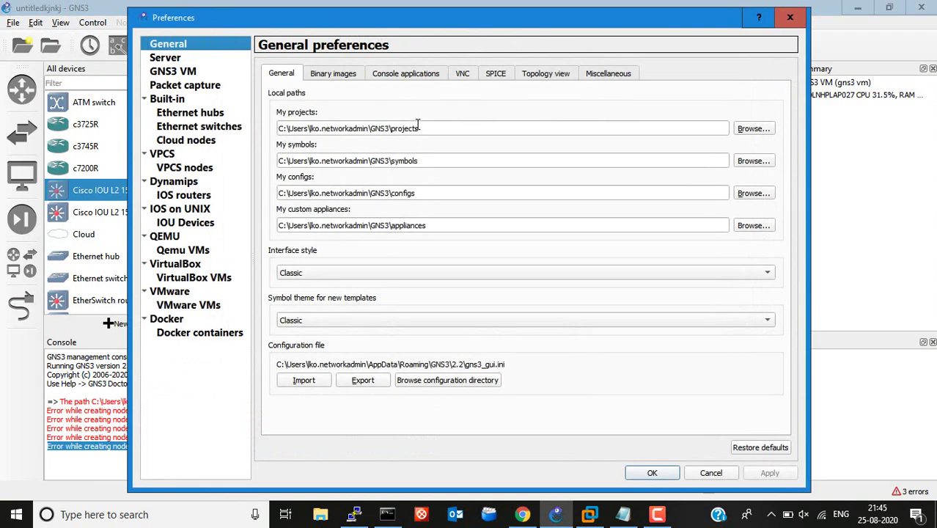
{"action": "left_click", "coordinate": [168, 62]}
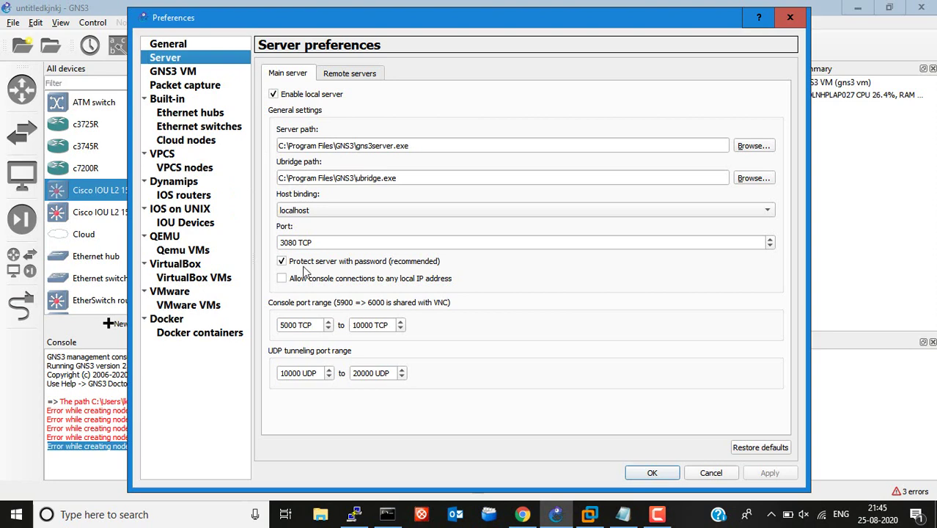
{"action": "left_click", "coordinate": [186, 79]}
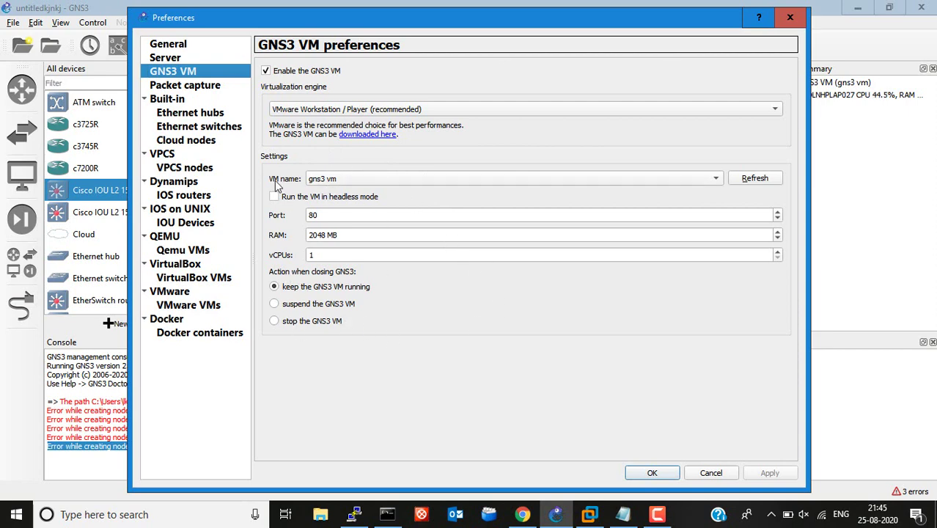
{"action": "left_click", "coordinate": [429, 180]}
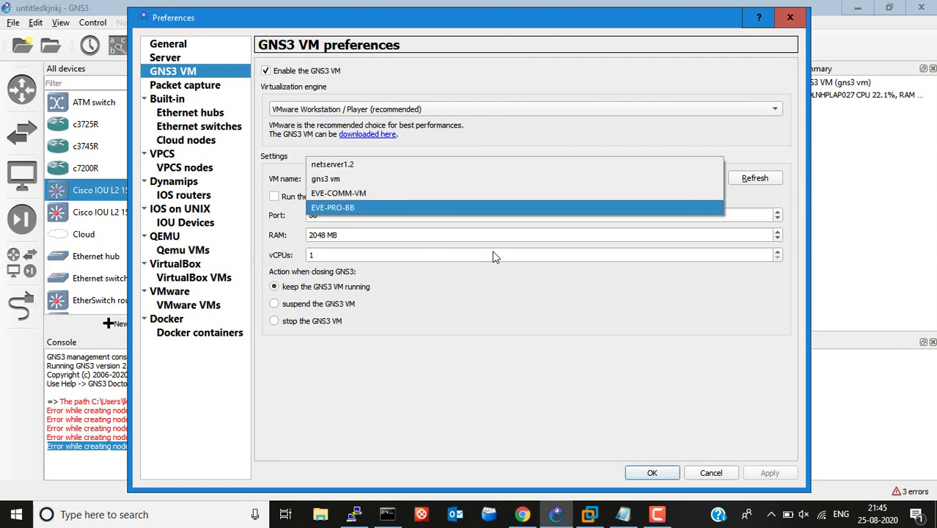
{"action": "left_click", "coordinate": [513, 313]}
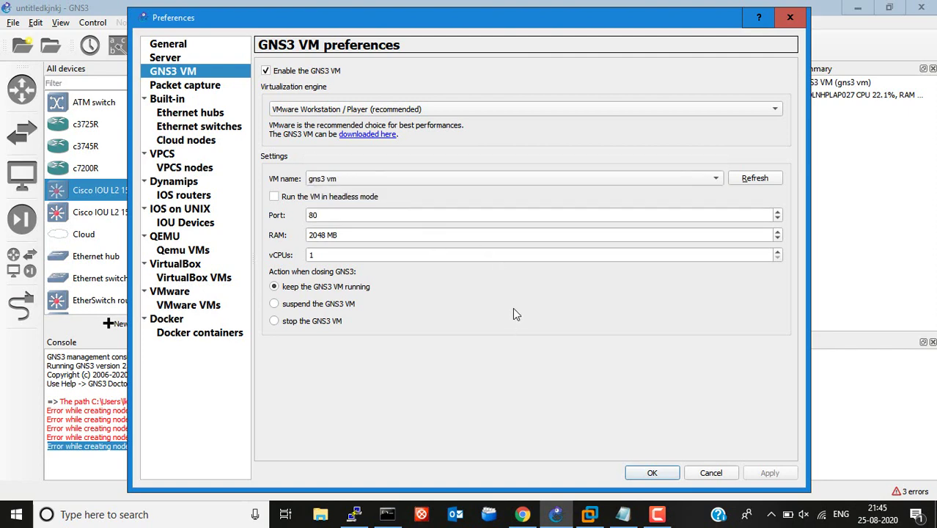
{"action": "left_click", "coordinate": [651, 473]}
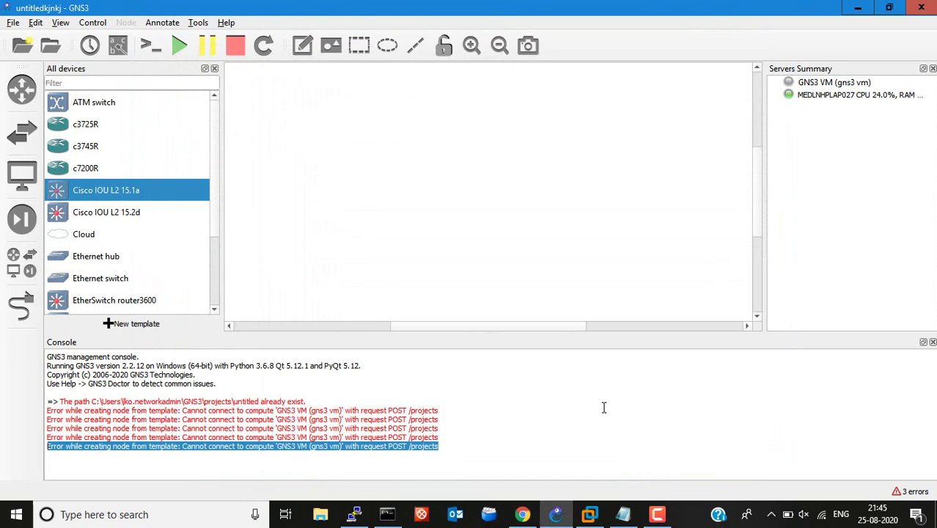
- Reopen the preferences and check the main server's host binding and port
{"action": "left_click", "coordinate": [35, 22]}
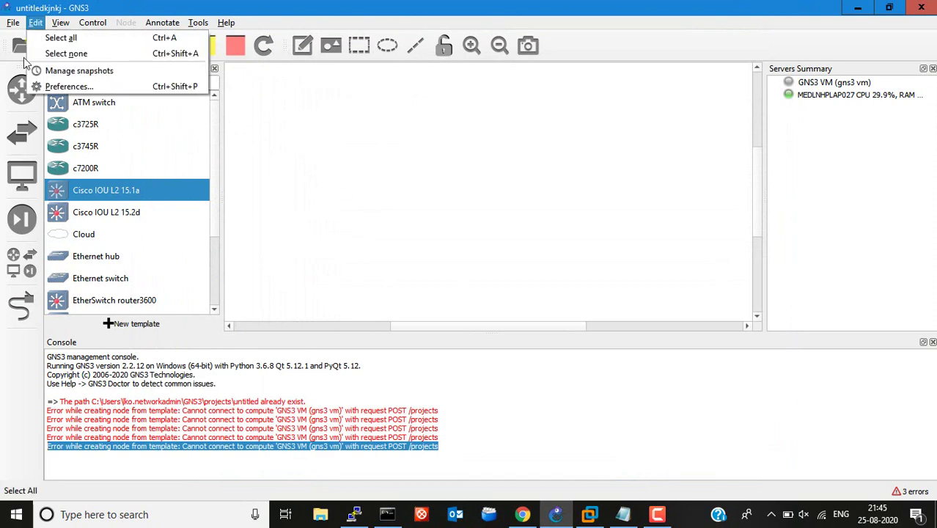
{"action": "left_click", "coordinate": [75, 88]}
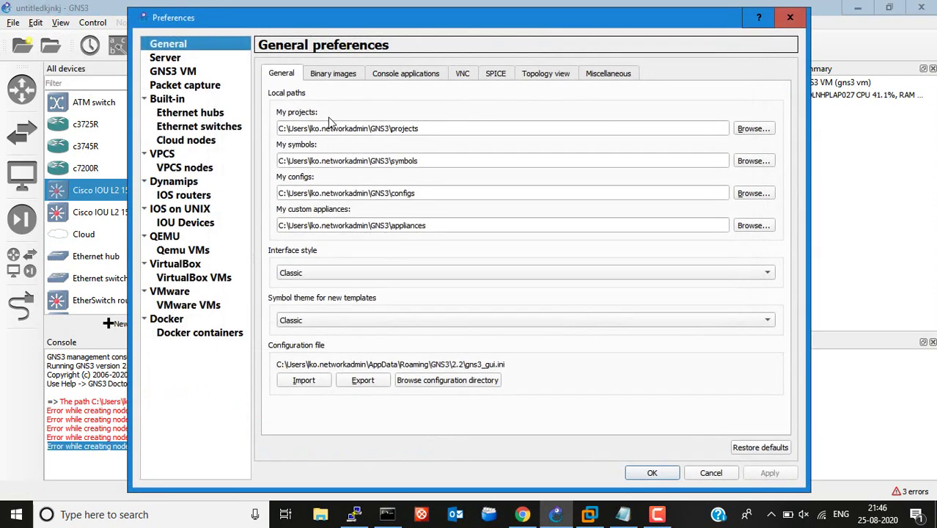
{"action": "left_click", "coordinate": [167, 59]}
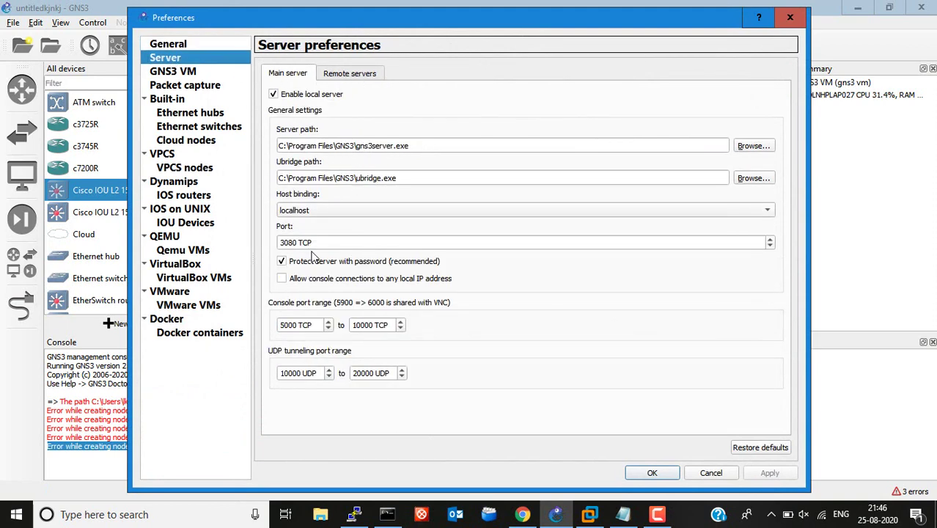
{"action": "left_click", "coordinate": [279, 242]}
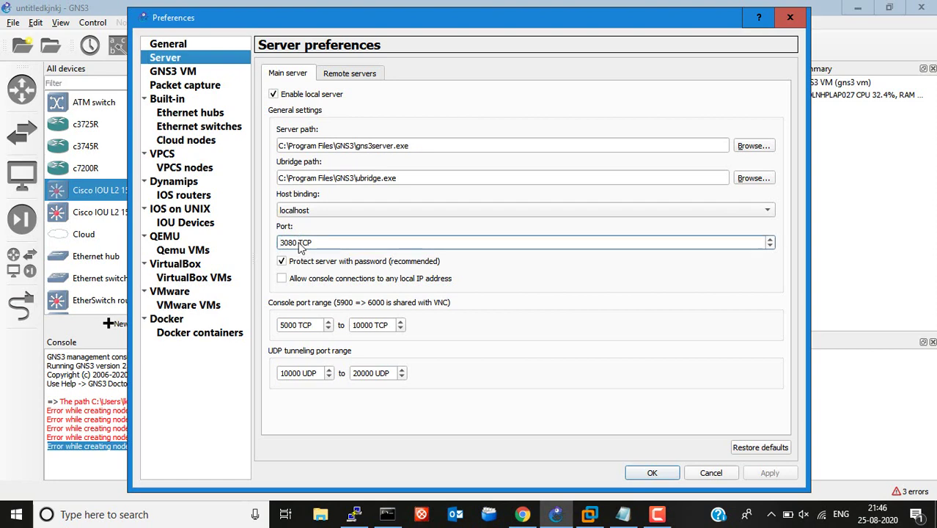
{"action": "left_click", "coordinate": [654, 473]}
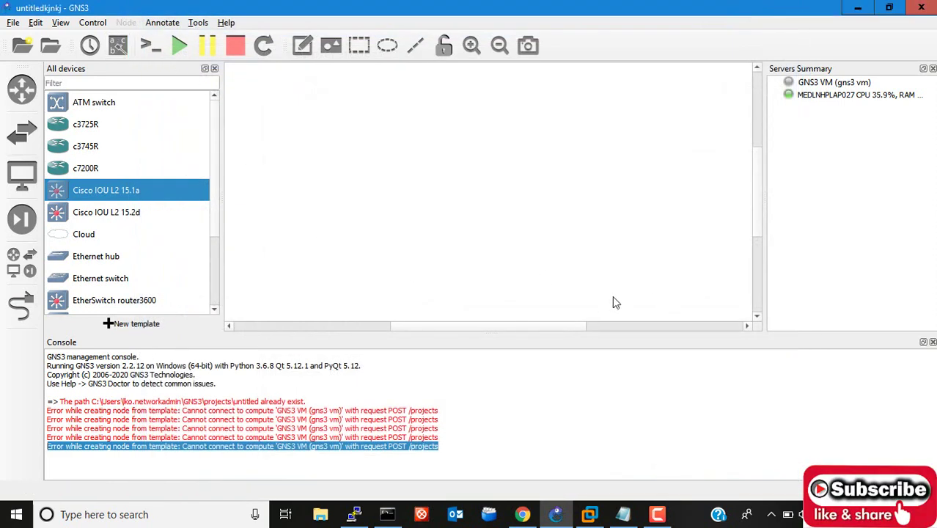
- Check the GNS3 VM's IP address in VMware Workstation, and list the host's full adapter configuration with ipconfig in Command Prompt
{"action": "left_click", "coordinate": [589, 514]}
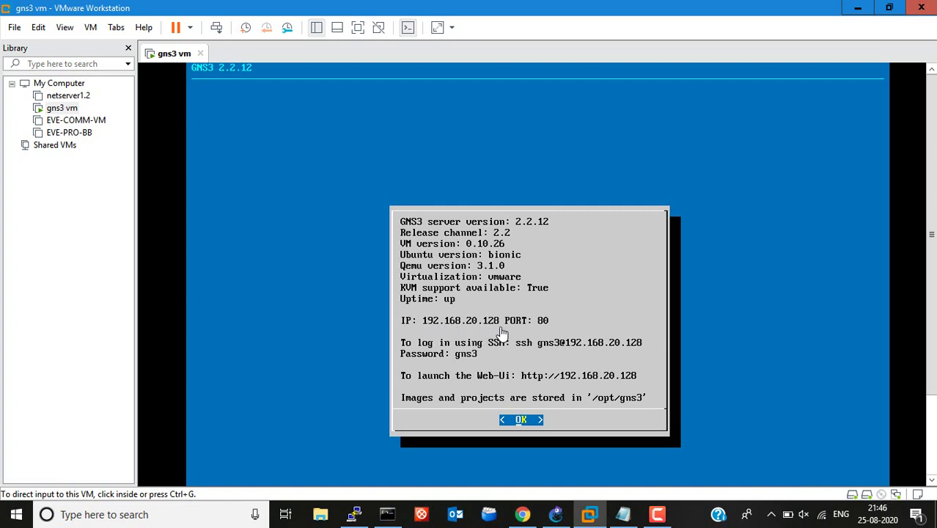
{"action": "left_click", "coordinate": [393, 514]}
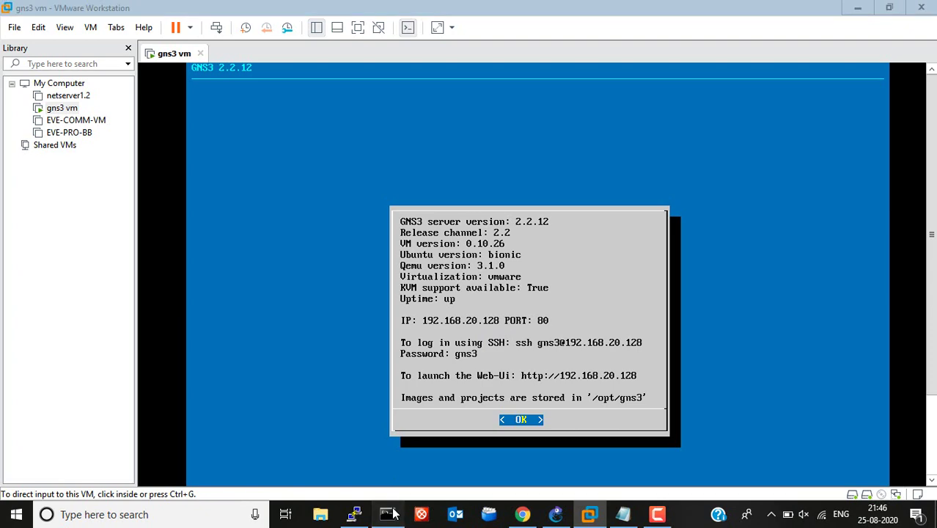
{"action": "key", "text": "Return"}
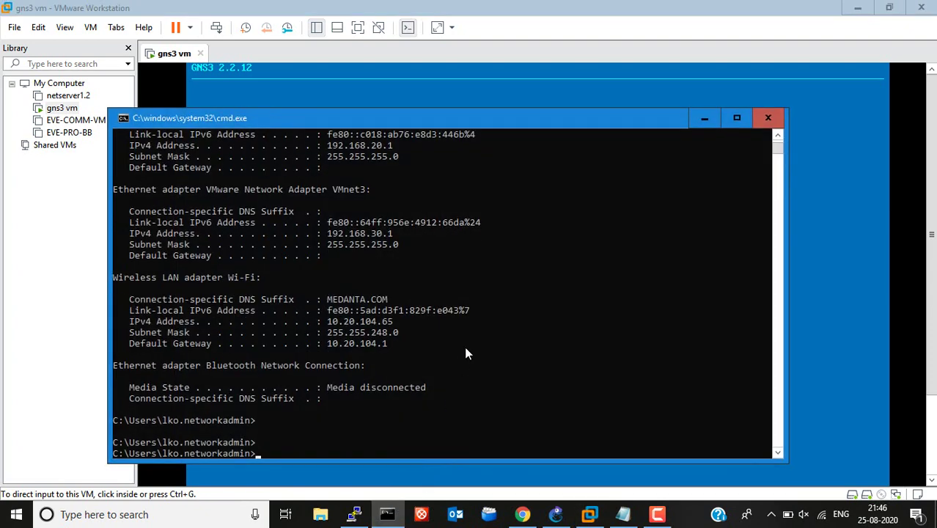
{"action": "key", "text": "Return"}
{"action": "key", "text": "Return"}
{"action": "key", "text": "Return"}
{"action": "key", "text": "Return"}
{"action": "key", "text": "Return"}
{"action": "key", "text": "Return"}
{"action": "key", "text": "Return"}
{"action": "key", "text": "Return"}
{"action": "key", "text": "Return"}
{"action": "key", "text": "Return"}
{"action": "key", "text": "Return"}
{"action": "key", "text": "Return"}
{"action": "key", "text": "Return"}
{"action": "key", "text": "Return"}
{"action": "key", "text": "Return"}
{"action": "key", "text": "Return"}
{"action": "key", "text": "Return"}
{"action": "key", "text": "Return"}
{"action": "key", "text": "Return"}
{"action": "key", "text": "Return"}
{"action": "type", "text": "i"}
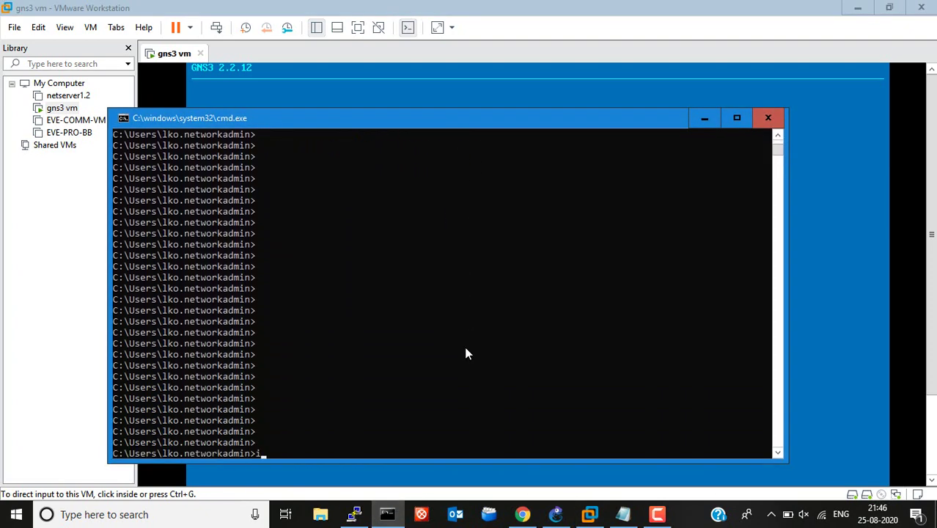
{"action": "type", "text": "pcon"}
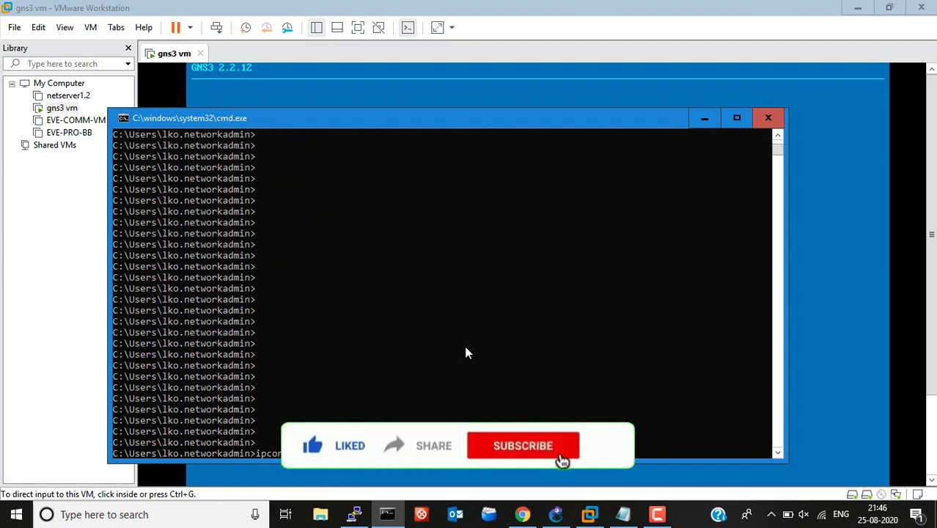
{"action": "key", "text": "Return"}
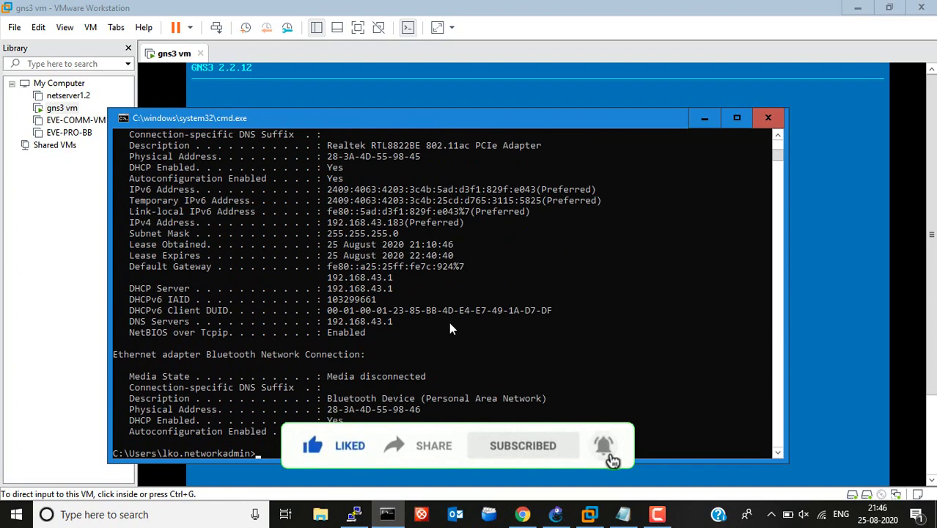
- Find the VMware adapter in the ipconfig output that shares the GNS3 VM's subnet and highlight its VMnet name
{"action": "scroll", "coordinate": [484, 347], "scroll_direction": "up", "scroll_amount": 5}
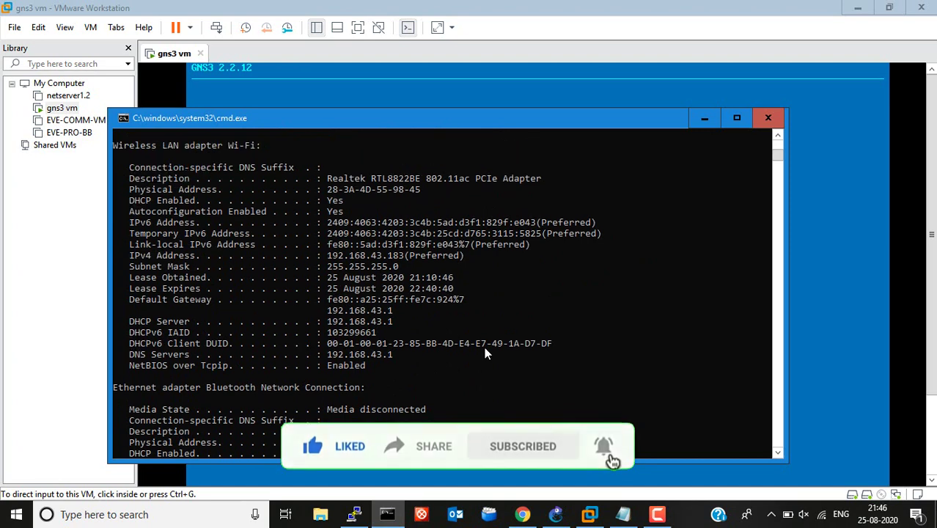
{"action": "scroll", "coordinate": [484, 353], "scroll_direction": "up", "scroll_amount": 5}
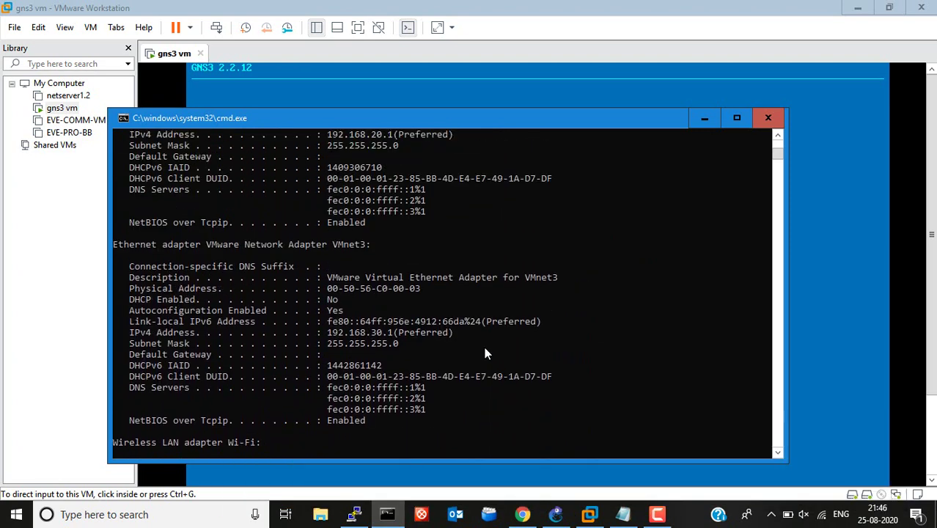
{"action": "scroll", "coordinate": [484, 347], "scroll_direction": "up", "scroll_amount": 3}
{"action": "scroll", "coordinate": [483, 347], "scroll_direction": "up", "scroll_amount": 2}
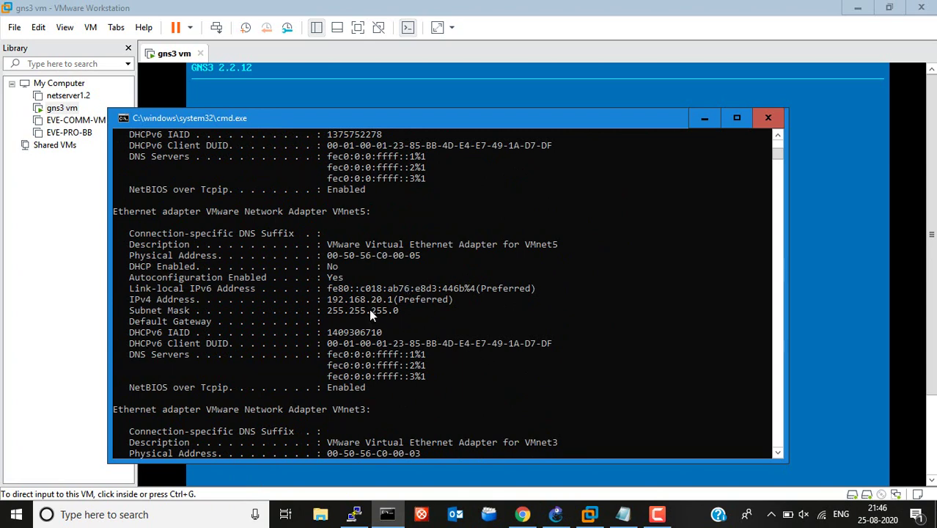
{"action": "mouse_move", "coordinate": [370, 211]}
{"action": "left_mouse_down"}
{"action": "mouse_move", "coordinate": [329, 211]}
{"action": "mouse_move", "coordinate": [352, 214]}
{"action": "left_mouse_up"}
{"action": "left_click", "coordinate": [368, 224]}
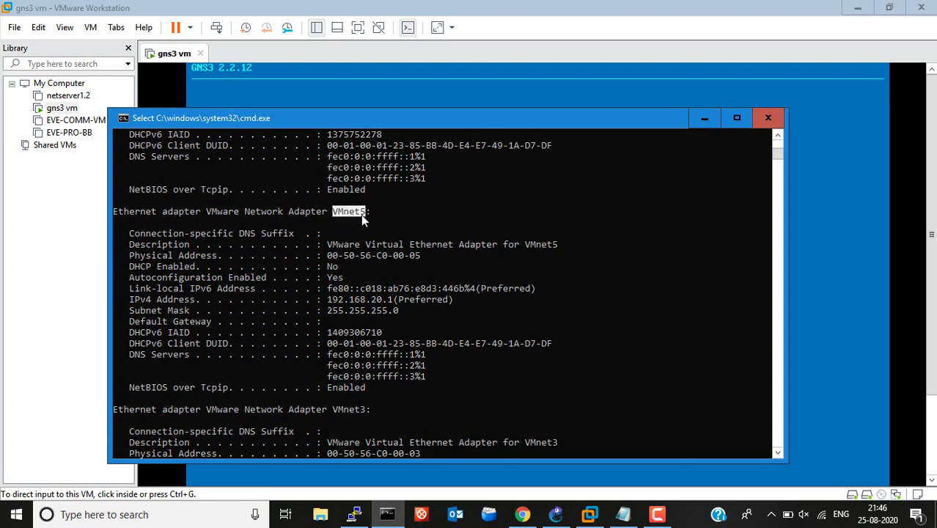
{"action": "left_click", "coordinate": [703, 118]}
- Open the Virtual Network Editor in VMware Workstation and select the VMnet5 network to check its subnet settings
{"action": "left_click", "coordinate": [38, 27]}
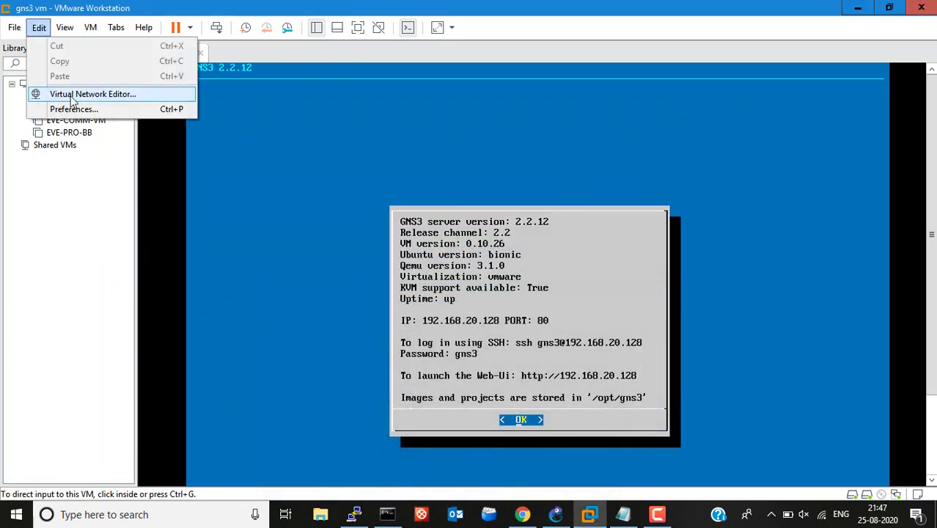
{"action": "left_click", "coordinate": [71, 94]}
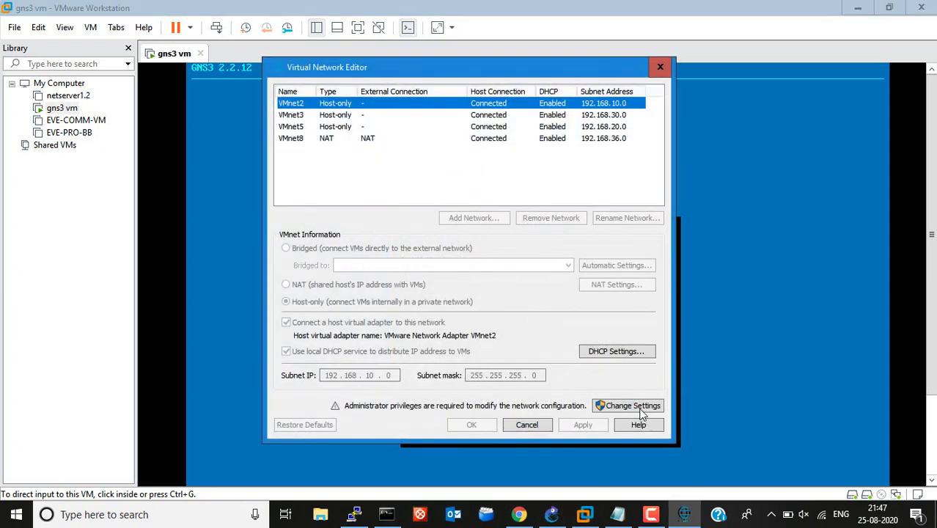
{"action": "left_click", "coordinate": [302, 131]}
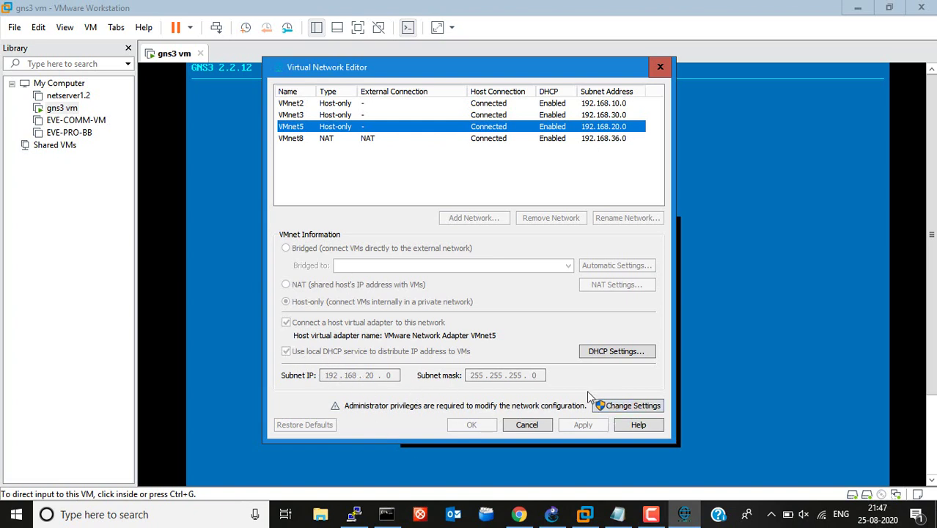
- Unlock the Virtual Network Editor for changes, compare VMnet5's subnet with its IPv4 address in the ipconfig output, and close the editor
{"action": "left_click", "coordinate": [620, 408]}
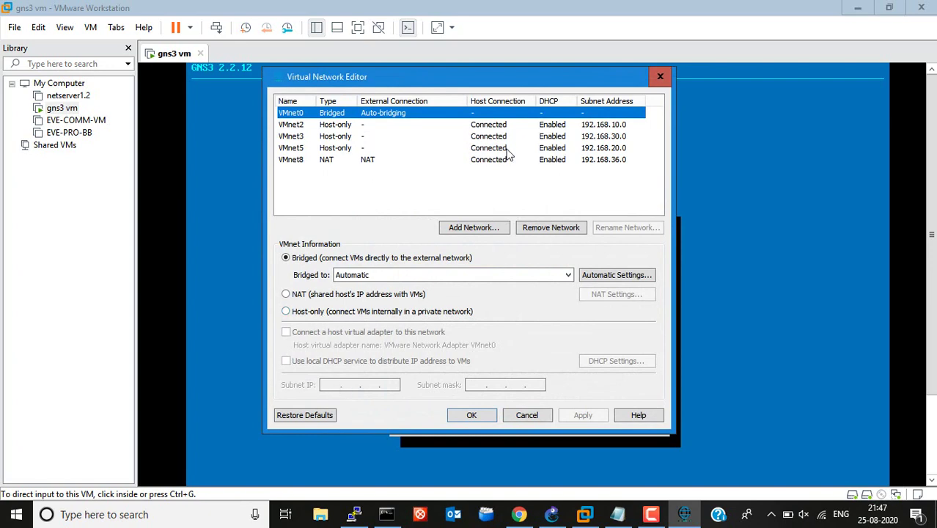
{"action": "left_click", "coordinate": [316, 149]}
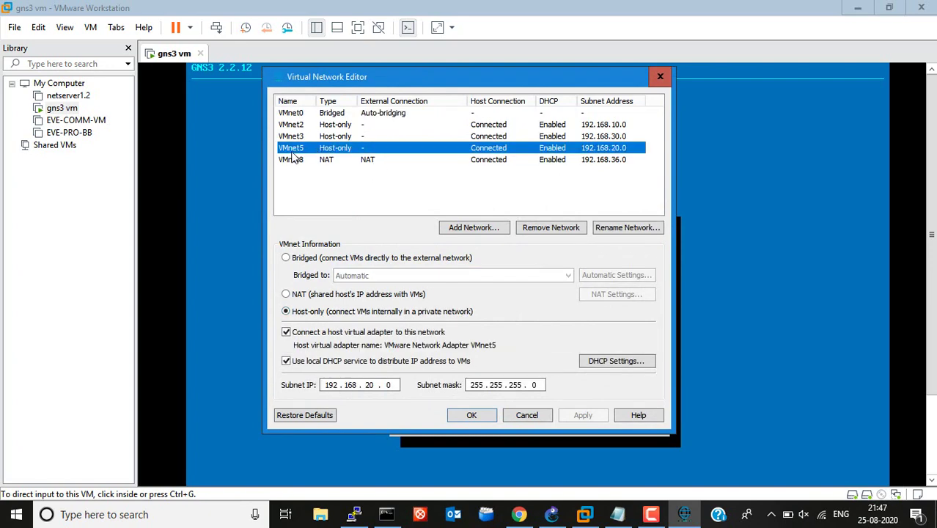
{"action": "left_click", "coordinate": [396, 514]}
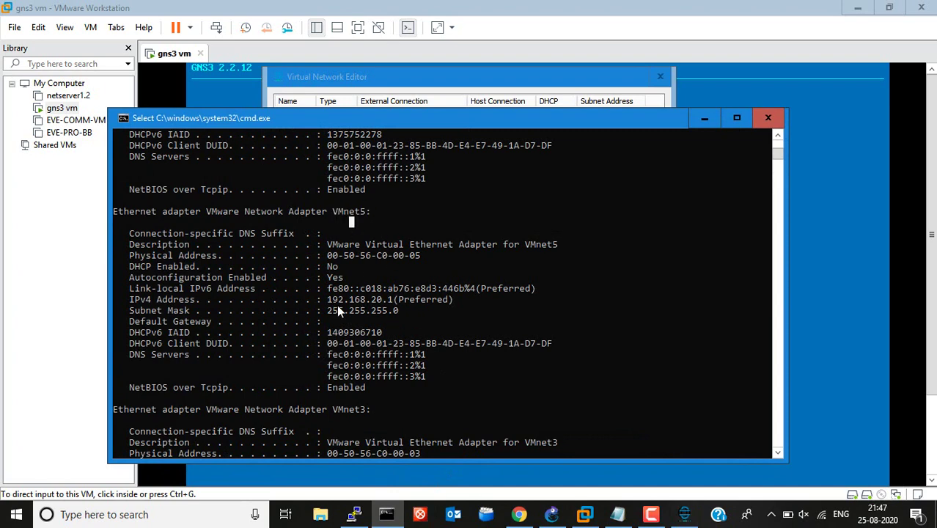
{"action": "left_click_drag", "start_coordinate": [327, 299], "coordinate": [391, 300]}
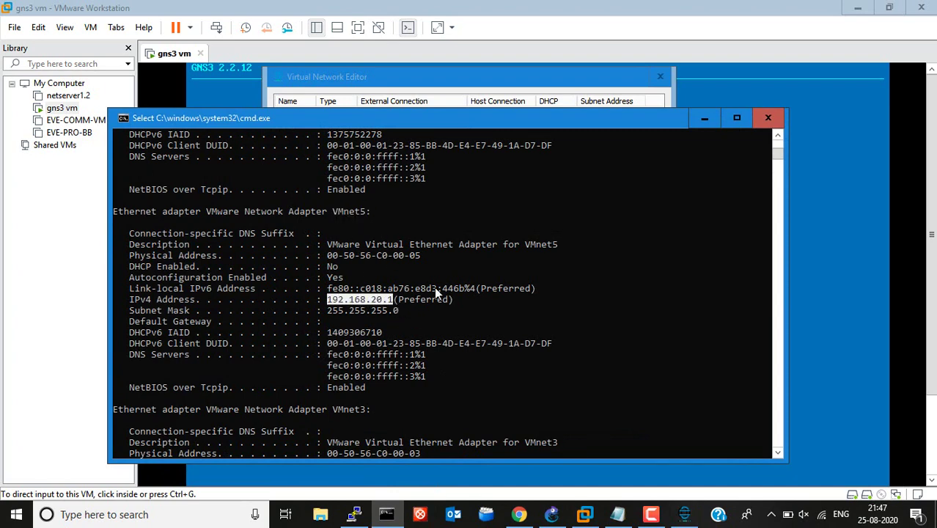
{"action": "left_click", "coordinate": [702, 119]}
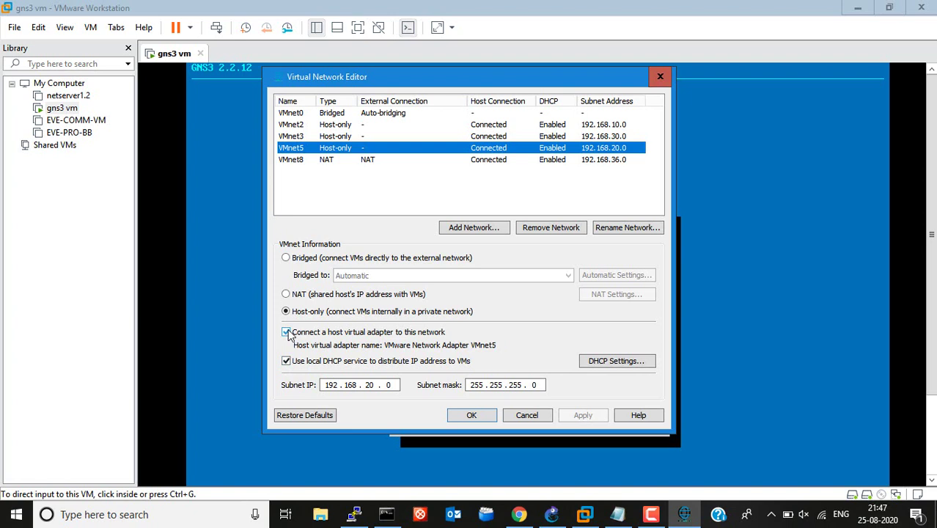
{"action": "left_click", "coordinate": [479, 414]}
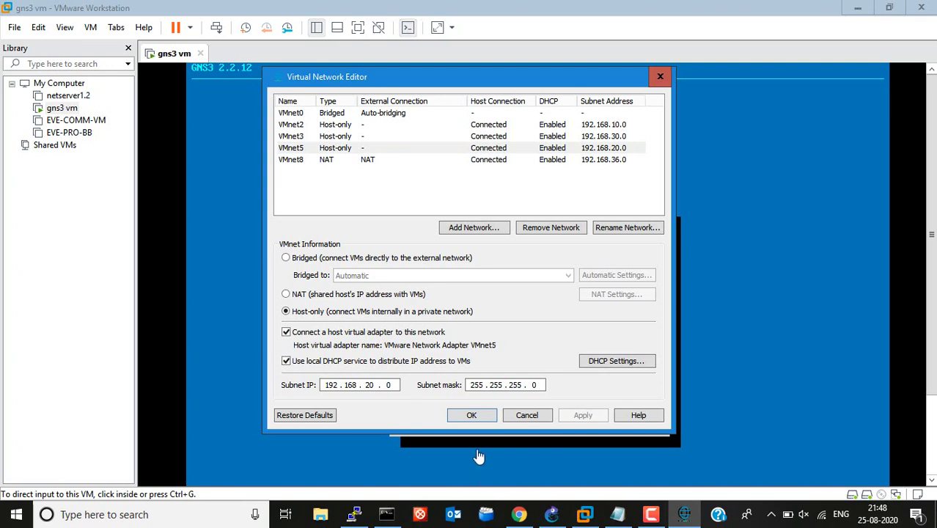
{"action": "left_click", "coordinate": [660, 77]}
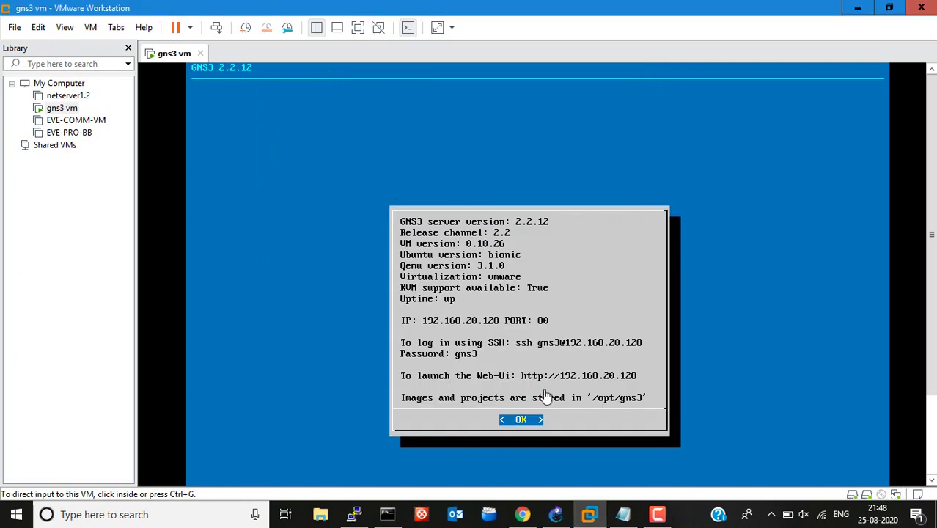
- Switch to GNS3 and review the compute connection errors in the console
{"action": "left_click", "coordinate": [563, 516]}
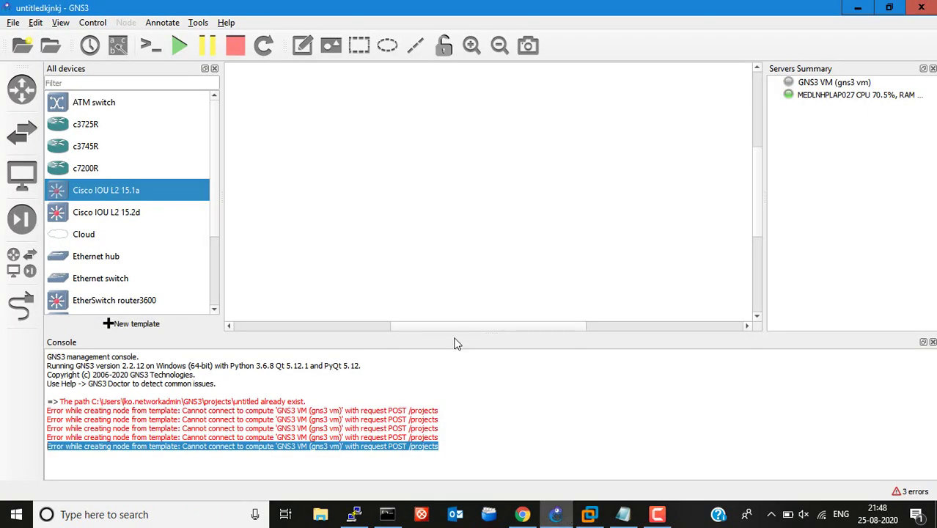
{"action": "left_click", "coordinate": [576, 450]}
{"action": "left_click", "coordinate": [857, 7]}
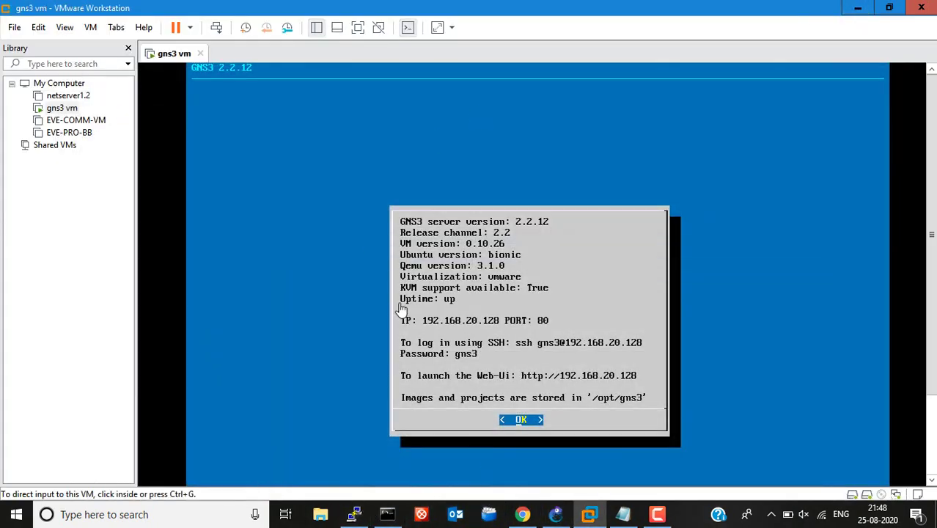
- Open the Windows Network Connections window by running ncpa.cpl
{"action": "key", "text": "super+r"}
{"action": "type", "text": "ncpa"}
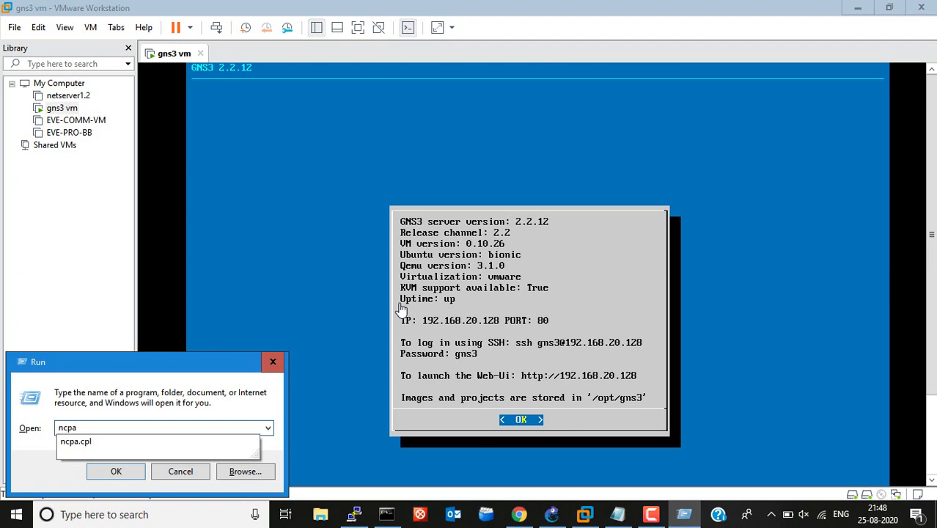
{"action": "key", "text": "Down"}
{"action": "key", "text": "Return"}
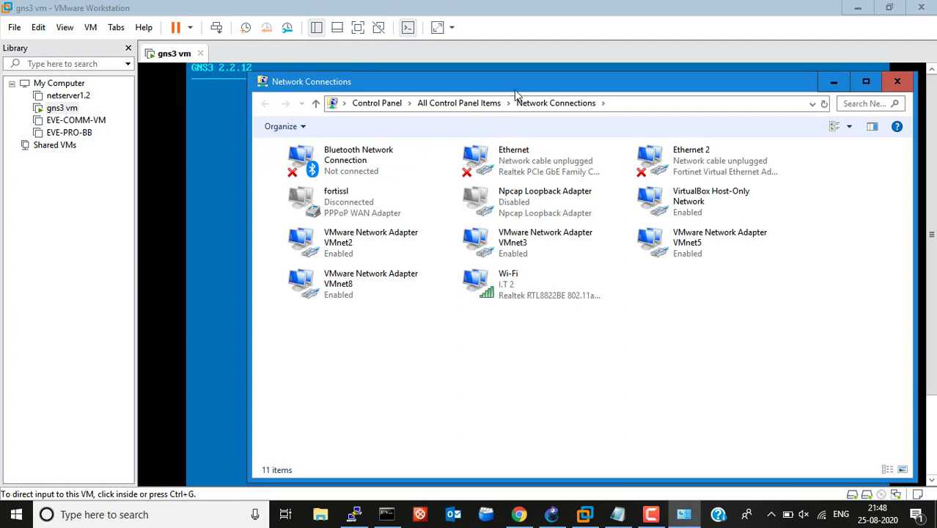
{"action": "left_click_drag", "start_coordinate": [513, 89], "coordinate": [370, 33]}
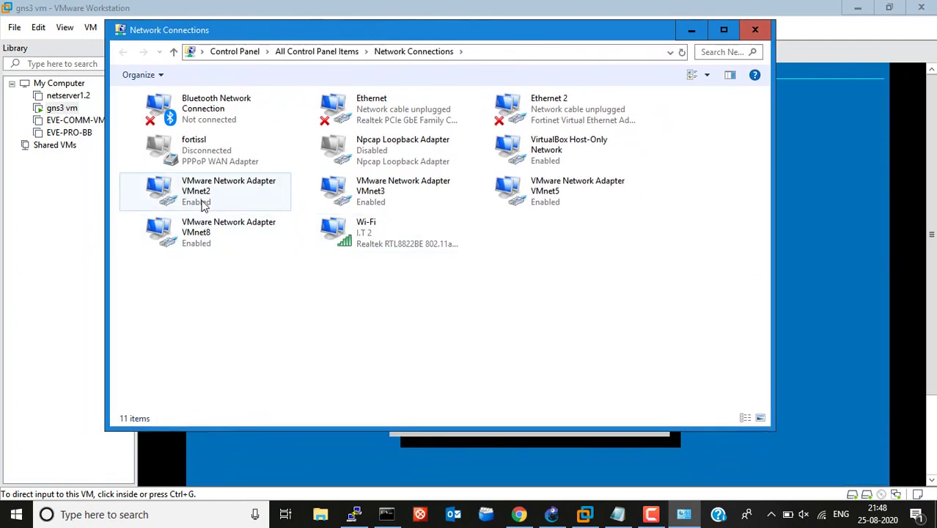
- Check the IPv4 address and DHCP setting in the connection details of VMware Network Adapter VMnet5
{"action": "left_click", "coordinate": [577, 189]}
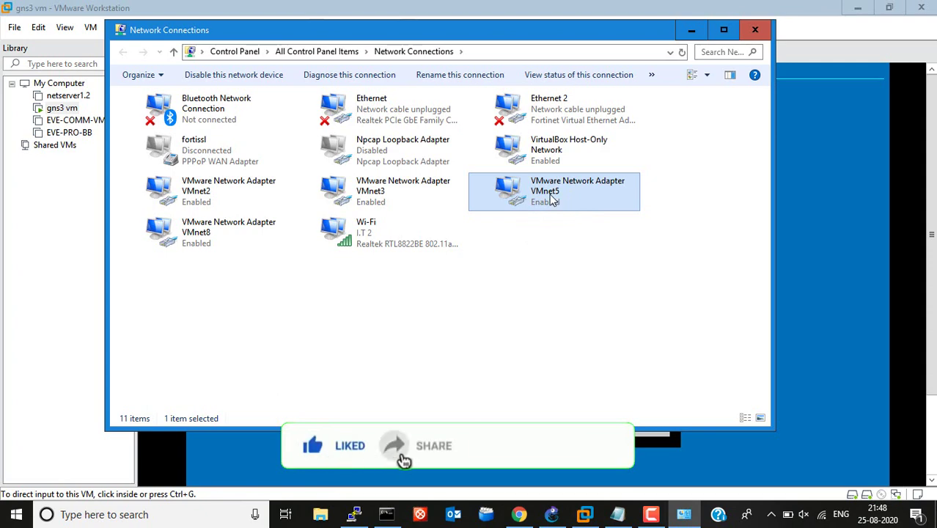
{"action": "right_click", "coordinate": [570, 203]}
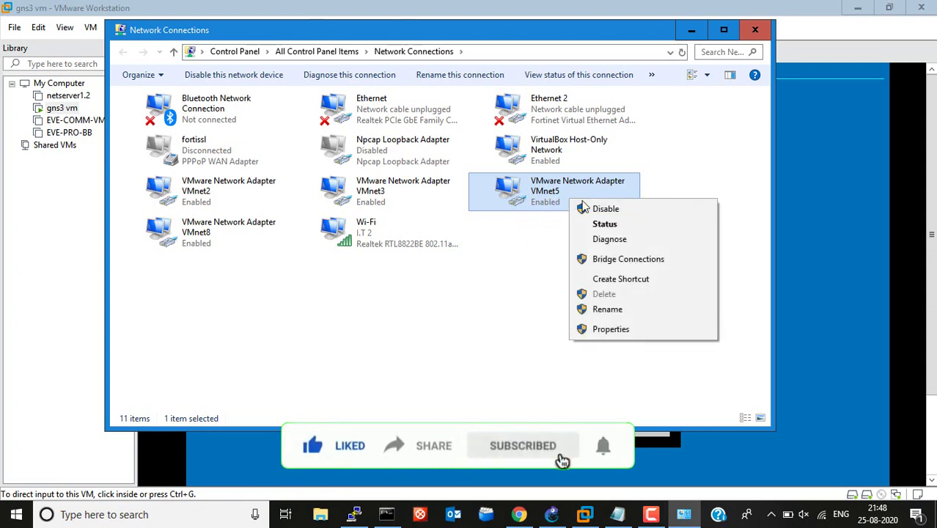
{"action": "left_click", "coordinate": [604, 223]}
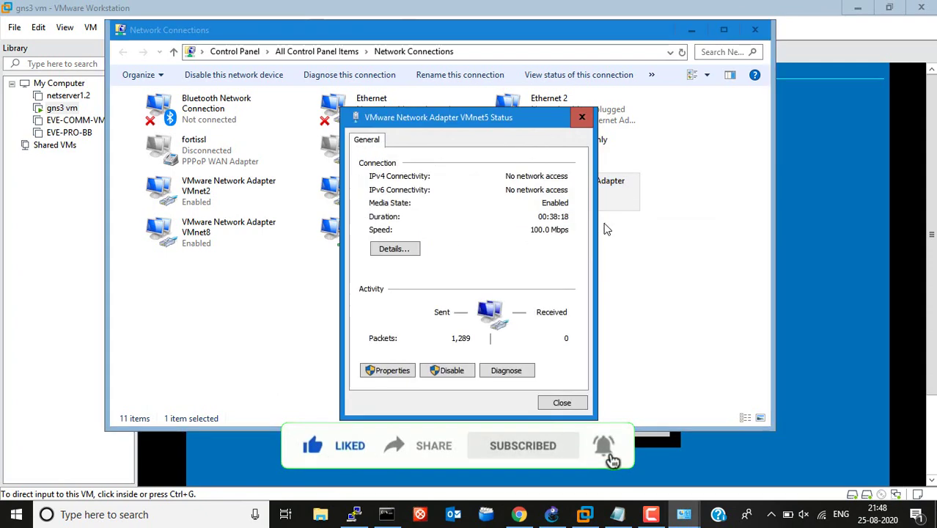
{"action": "left_click", "coordinate": [421, 251]}
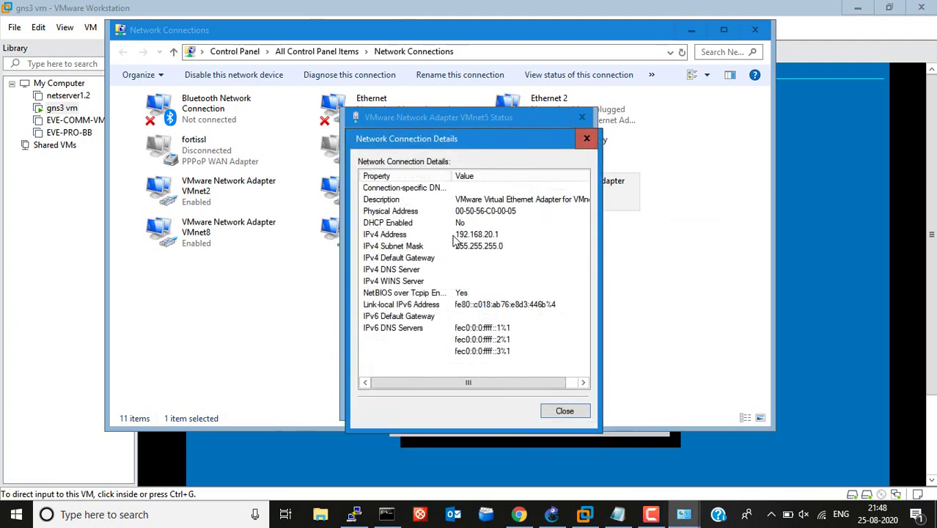
{"action": "left_click", "coordinate": [452, 236]}
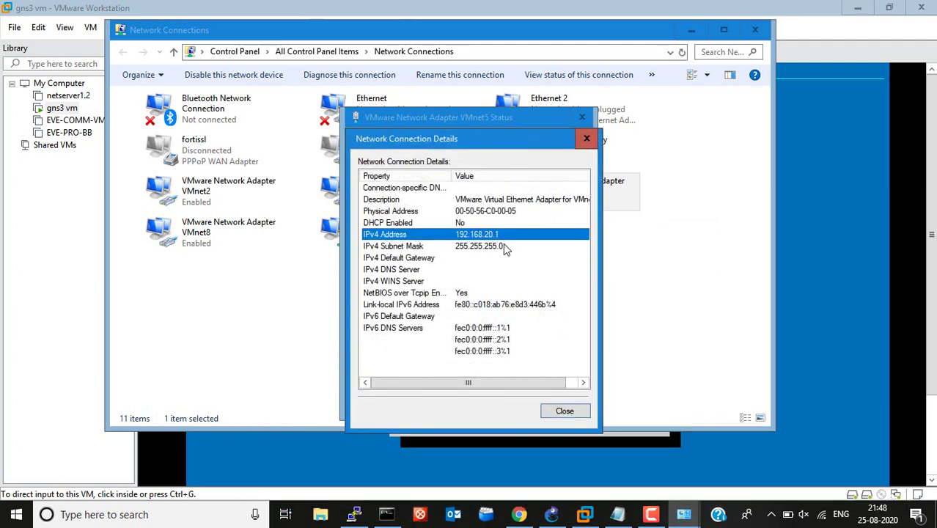
{"action": "left_click", "coordinate": [368, 226]}
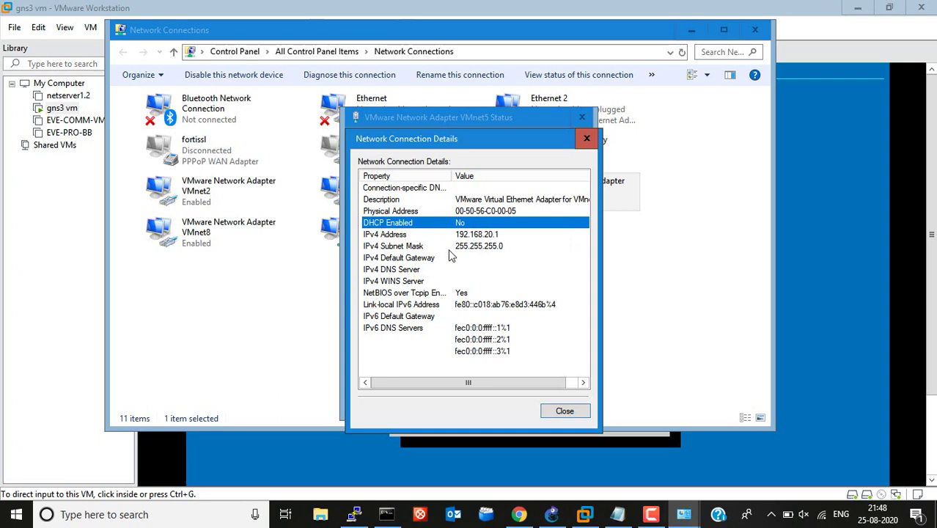
{"action": "left_click", "coordinate": [560, 412]}
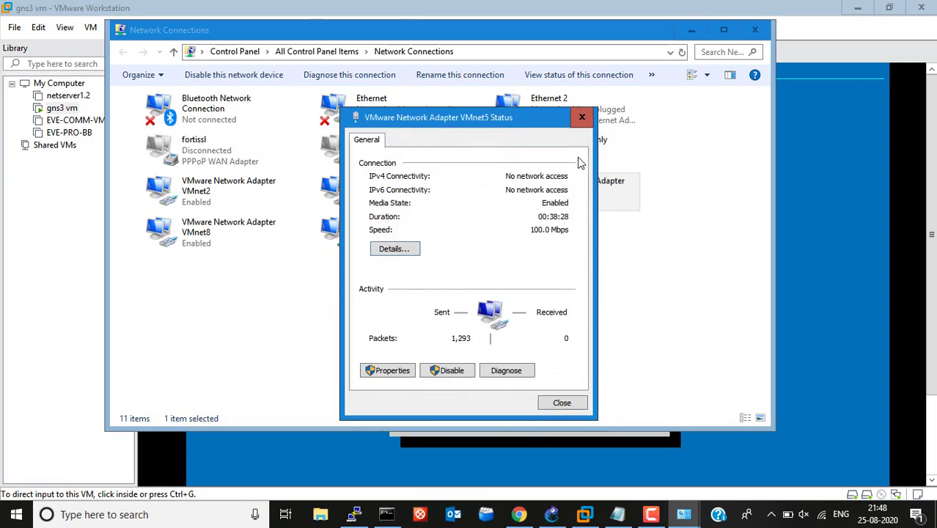
{"action": "left_click", "coordinate": [582, 117]}
- Disable VMware Network Adapter VMnet5 and enable it again
{"action": "right_click", "coordinate": [556, 193]}
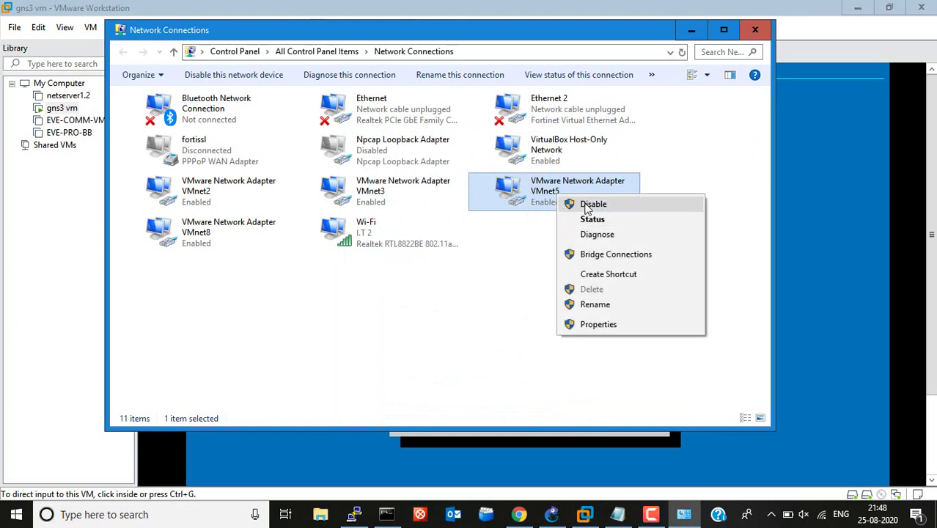
{"action": "left_click", "coordinate": [585, 204]}
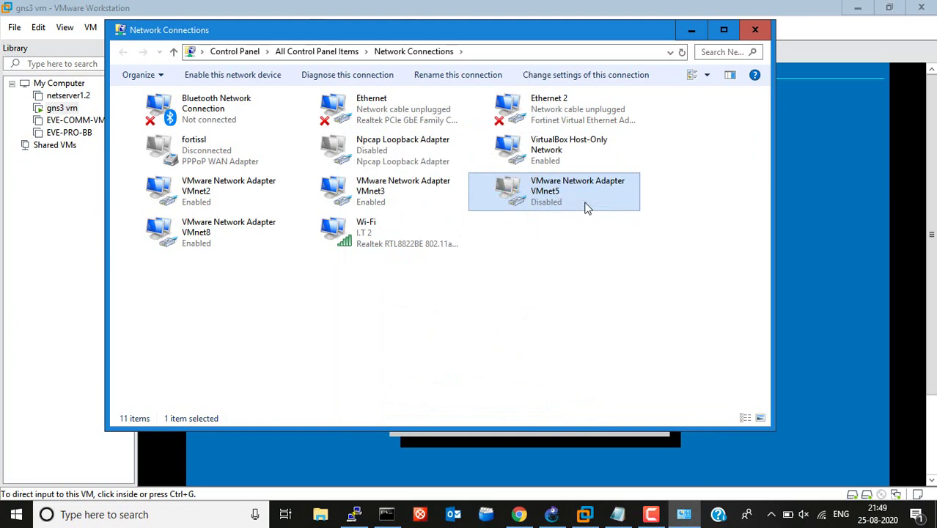
{"action": "right_click", "coordinate": [545, 202]}
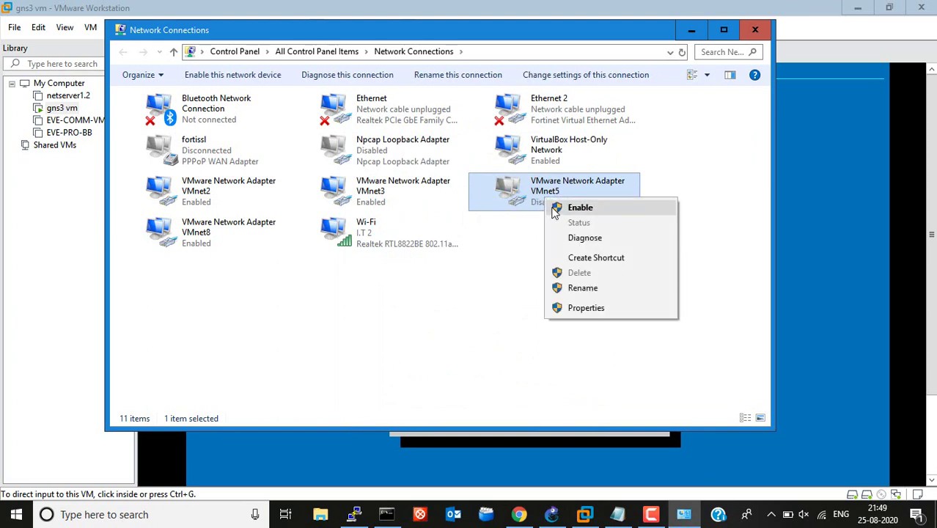
{"action": "left_click", "coordinate": [574, 208]}
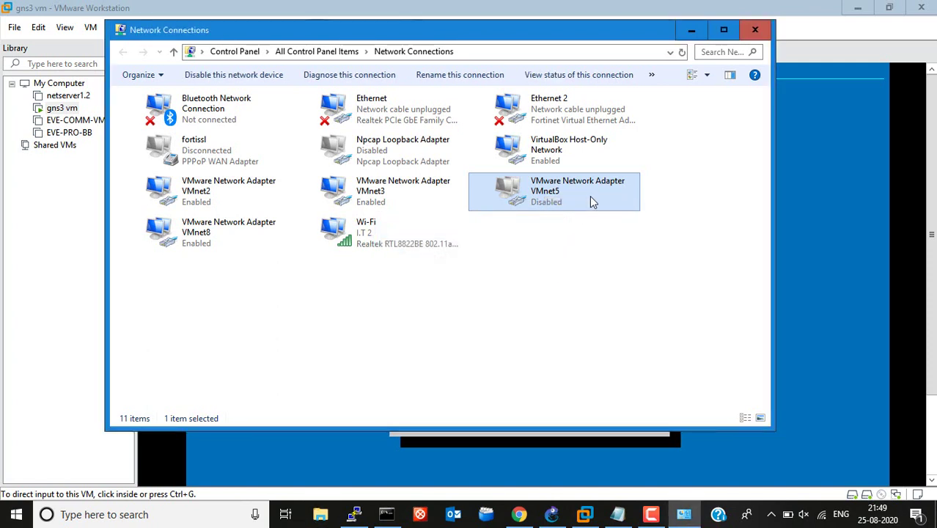
{"action": "left_click", "coordinate": [697, 33]}
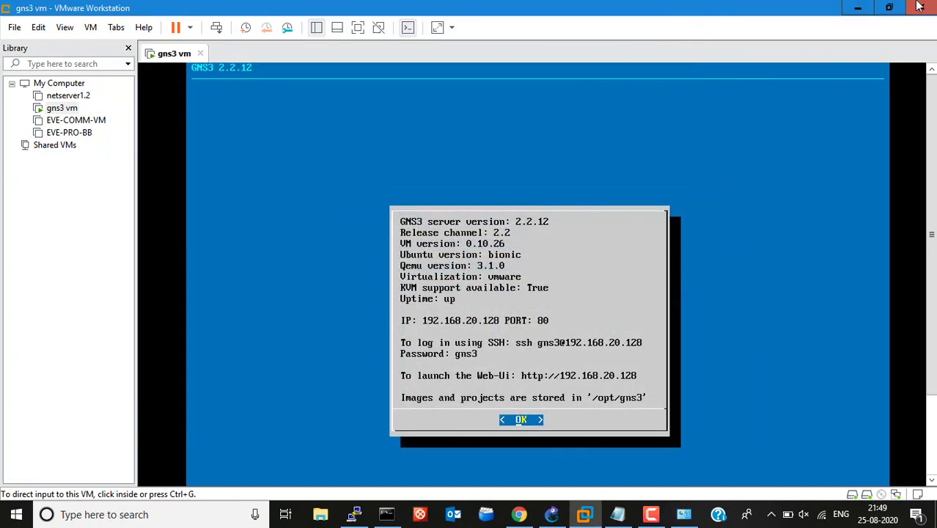
- Restart GNS3 and create a new project named untitled123
{"action": "left_click", "coordinate": [551, 514]}
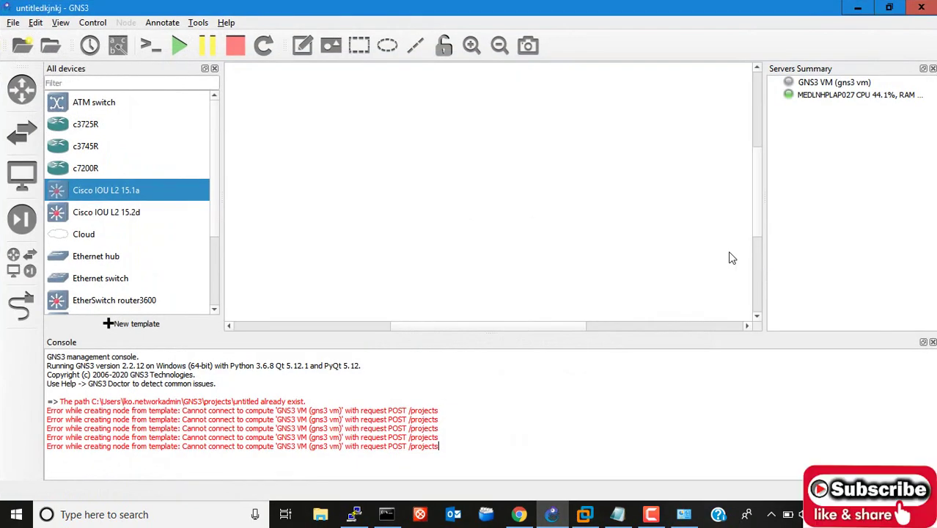
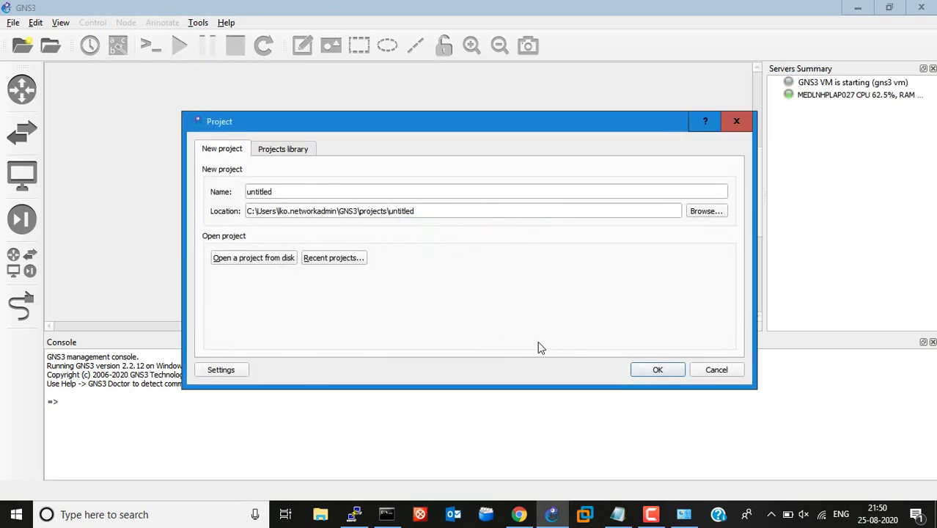
{"action": "left_click", "coordinate": [382, 193]}
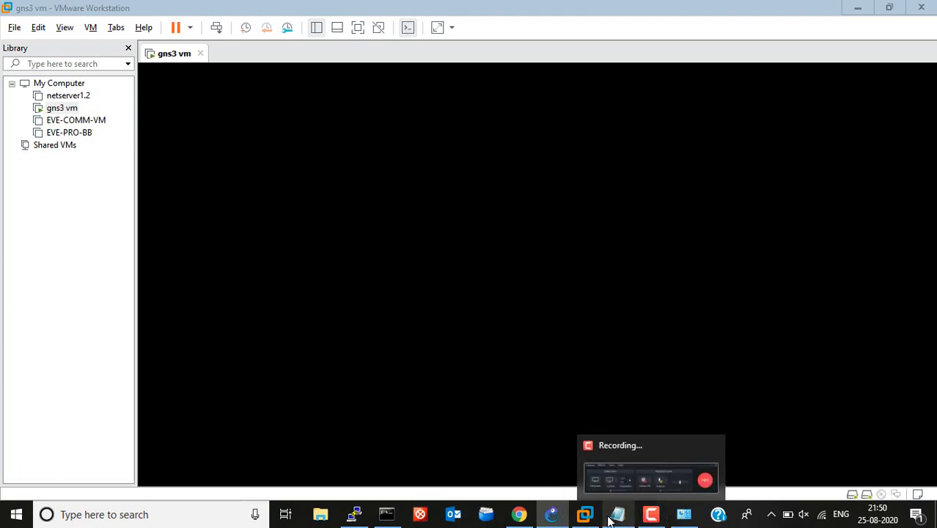
{"action": "mouse_move", "coordinate": [600, 518]}
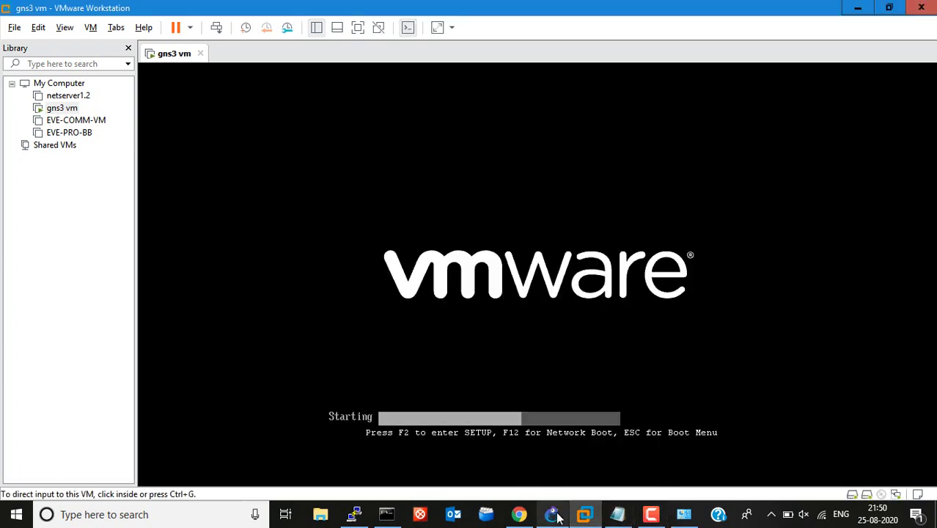
{"action": "left_click", "coordinate": [555, 517]}
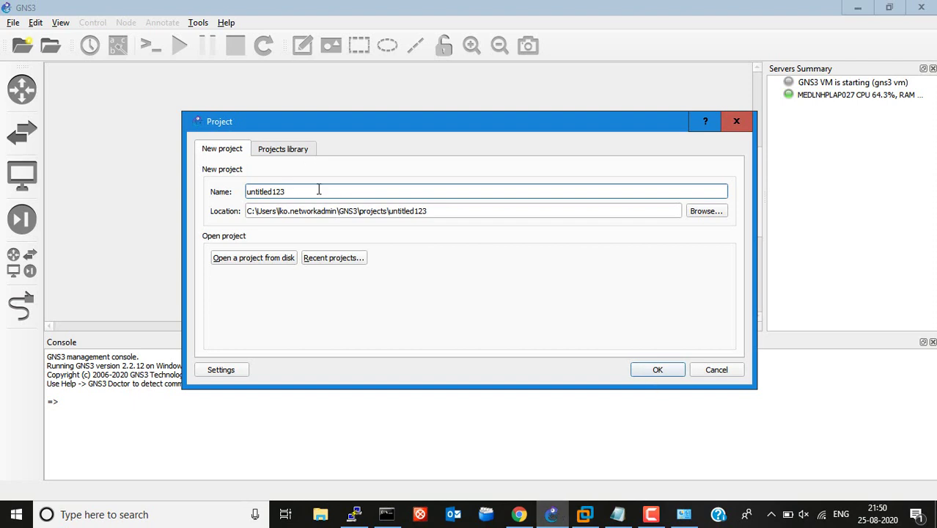
{"action": "key", "text": "Return"}
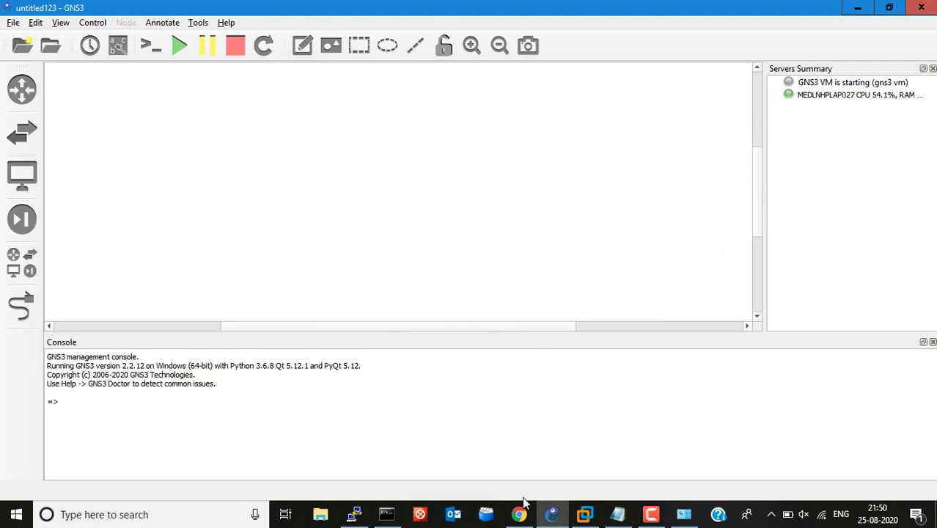
- Check in VMware Workstation that the GNS3 VM boots, and return to the GNS3 project
{"action": "left_click", "coordinate": [584, 514]}
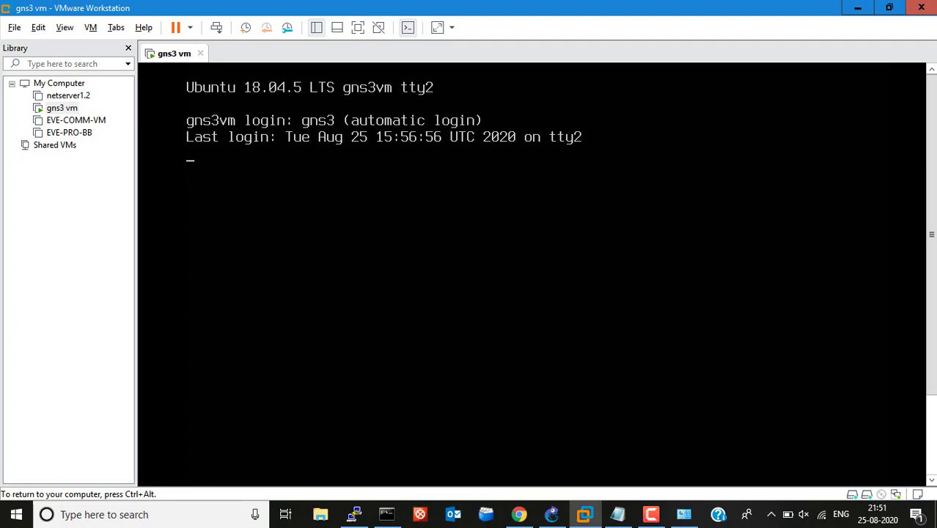
{"action": "key", "text": "alt+F1"}
{"action": "left_click", "coordinate": [551, 514]}
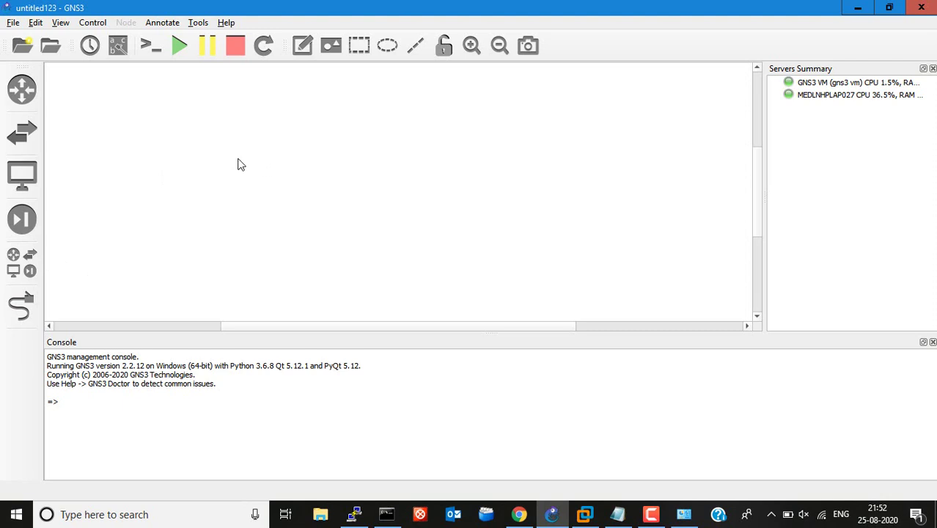
- Show all devices and place a c7200R router, a Cisco IOU L2 15.1a and a Cisco IOU L2 15.2d switch in the workspace
{"action": "left_click", "coordinate": [31, 259]}
{"action": "left_click", "coordinate": [75, 165]}
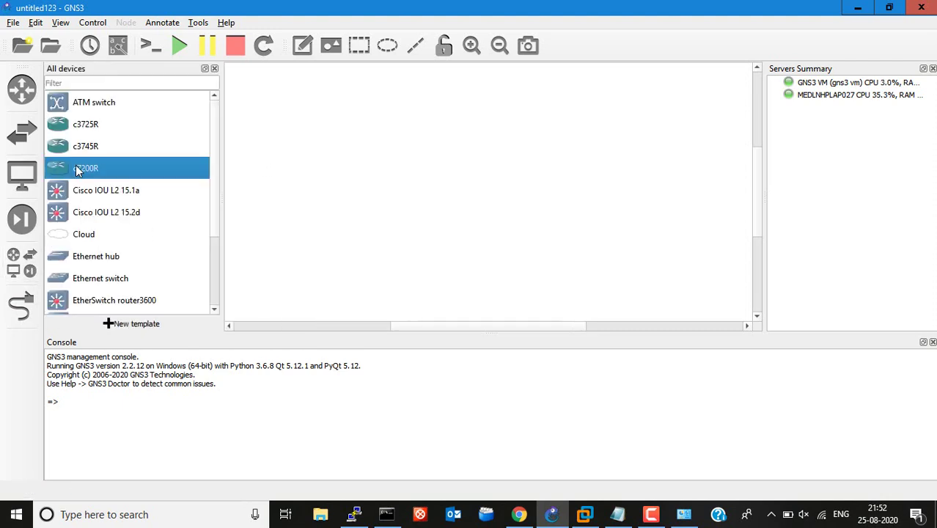
{"action": "left_click_drag", "start_coordinate": [104, 192], "coordinate": [383, 196]}
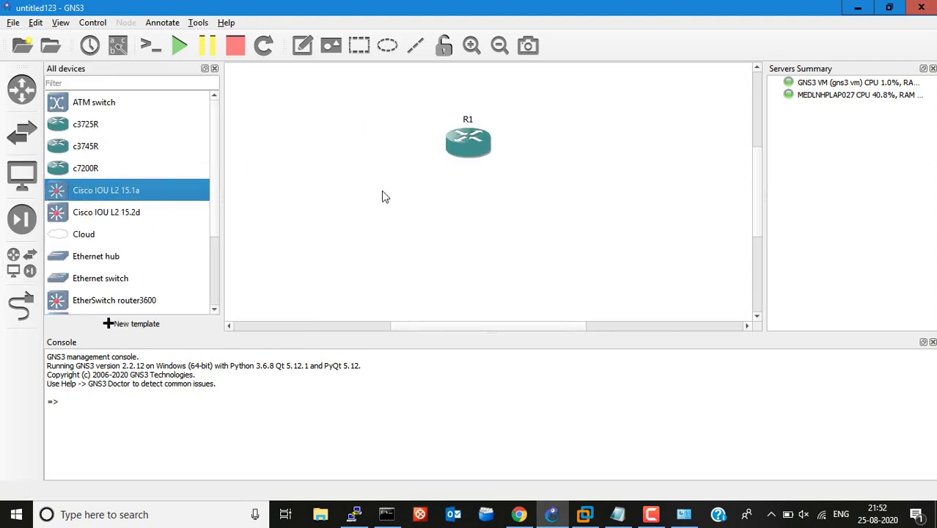
{"action": "left_click_drag", "start_coordinate": [100, 217], "coordinate": [311, 150]}
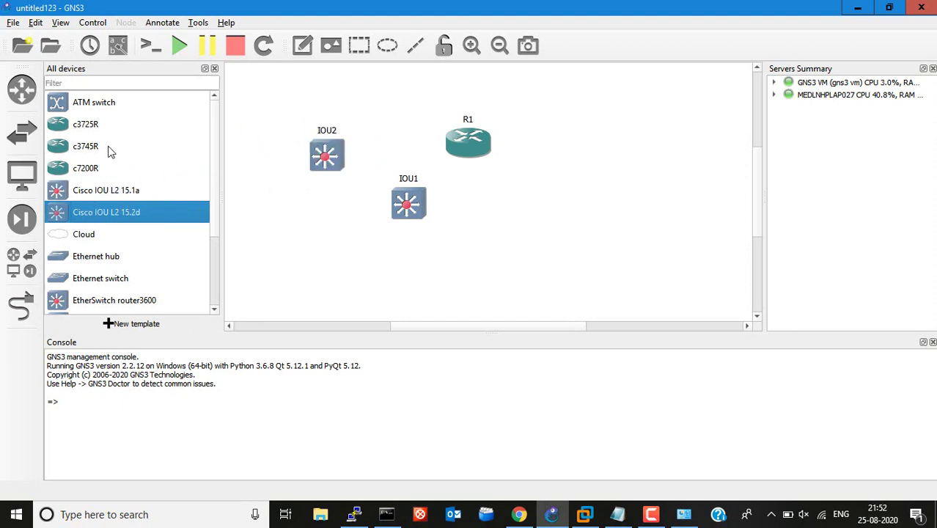
- Add a link between the IOU2 and IOU1 switches
{"action": "left_click", "coordinate": [20, 301]}
{"action": "left_click", "coordinate": [319, 152]}
{"action": "left_click", "coordinate": [352, 174]}
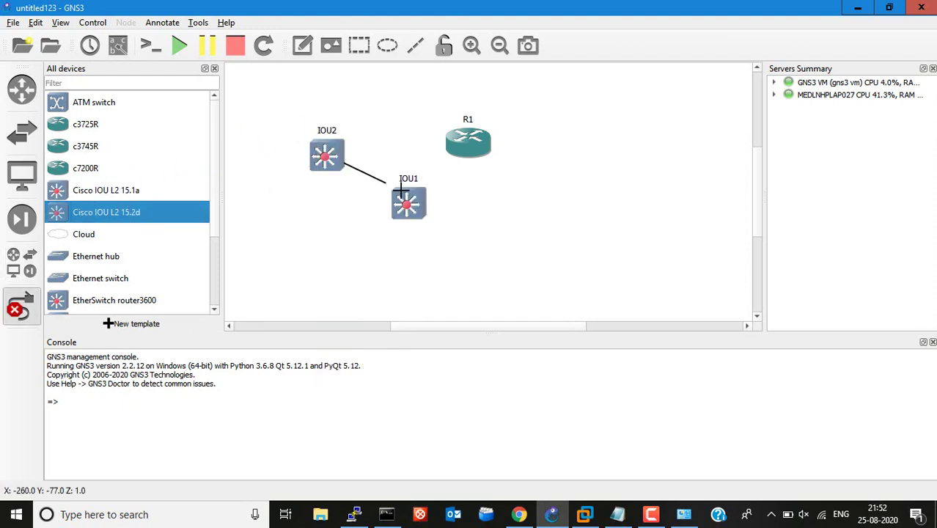
{"action": "left_click", "coordinate": [412, 198]}
{"action": "left_click", "coordinate": [419, 220]}
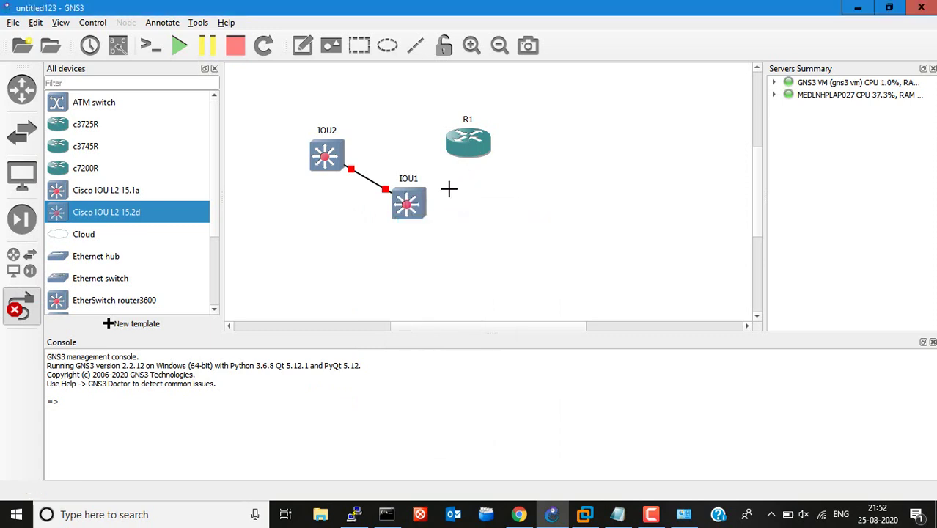
- Add a link from the IOU1 switch to a FastEthernet interface of router R1
{"action": "left_click", "coordinate": [414, 199]}
{"action": "left_click", "coordinate": [452, 211]}
{"action": "left_click", "coordinate": [465, 147]}
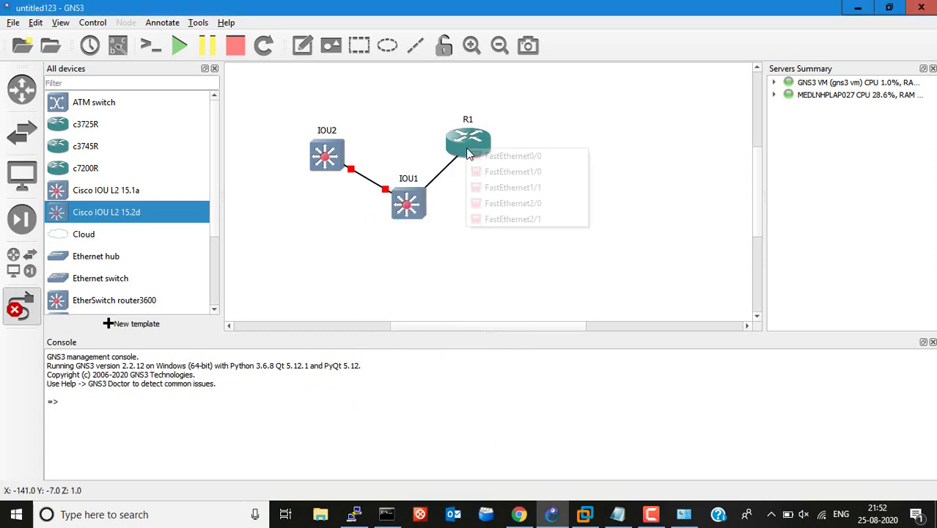
{"action": "left_click", "coordinate": [502, 166]}
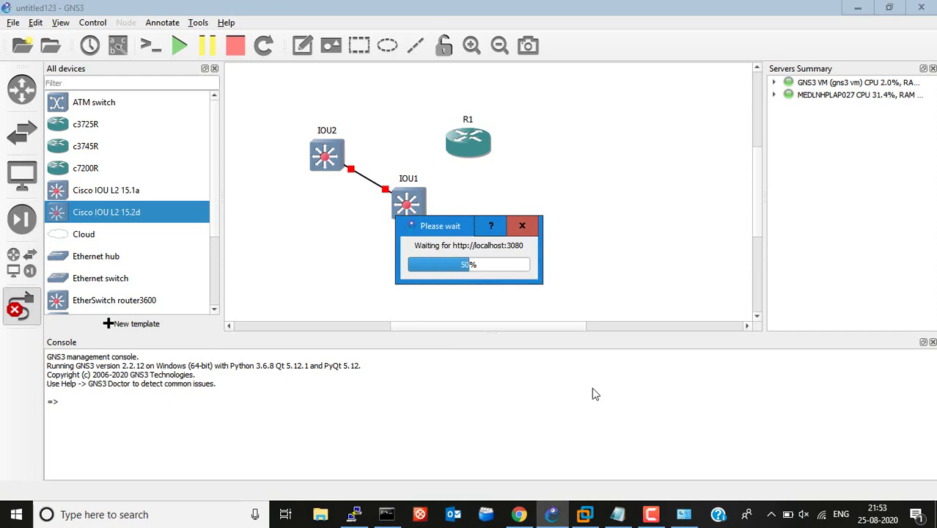
- Switch to Notepad, review the three noted steps on mapped IPs and resetting the network adapter, and return to the GNS3 project
{"action": "left_click", "coordinate": [620, 514]}
{"action": "left_click", "coordinate": [205, 130]}
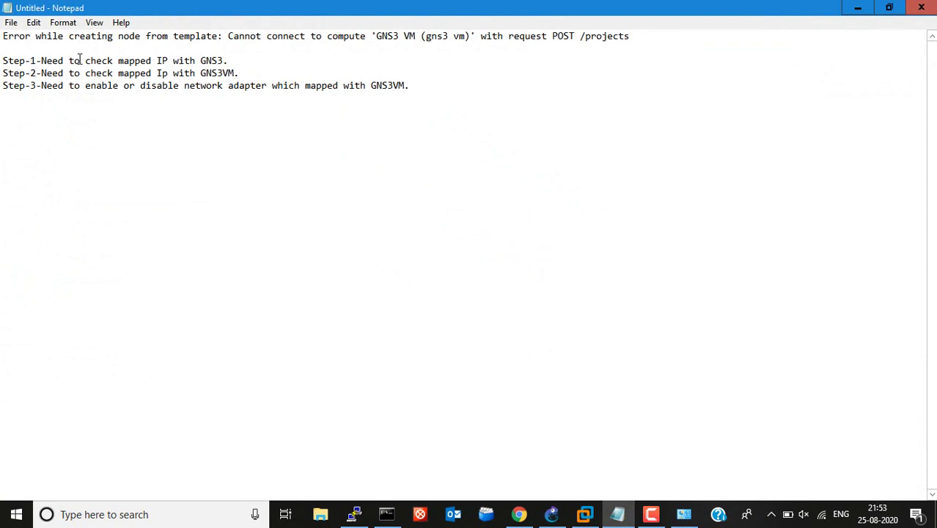
{"action": "left_click_drag", "start_coordinate": [79, 59], "coordinate": [274, 59]}
{"action": "left_click", "coordinate": [274, 58]}
{"action": "left_click_drag", "start_coordinate": [42, 74], "coordinate": [177, 72]}
{"action": "left_click", "coordinate": [243, 73]}
{"action": "left_click", "coordinate": [149, 128]}
{"action": "left_click_drag", "start_coordinate": [85, 86], "coordinate": [251, 96]}
{"action": "left_click", "coordinate": [300, 98]}
{"action": "left_click_drag", "start_coordinate": [84, 86], "coordinate": [180, 86]}
{"action": "left_click", "coordinate": [221, 123]}
{"action": "left_click", "coordinate": [859, 7]}
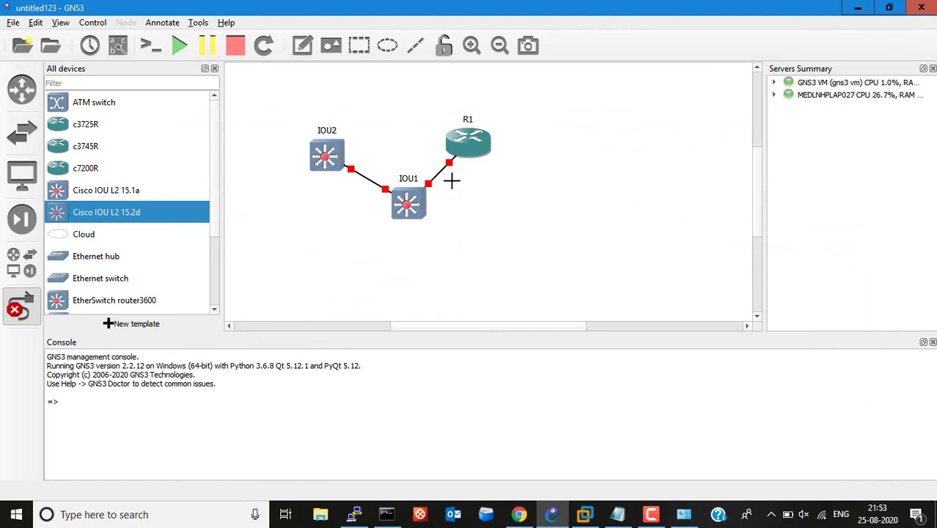